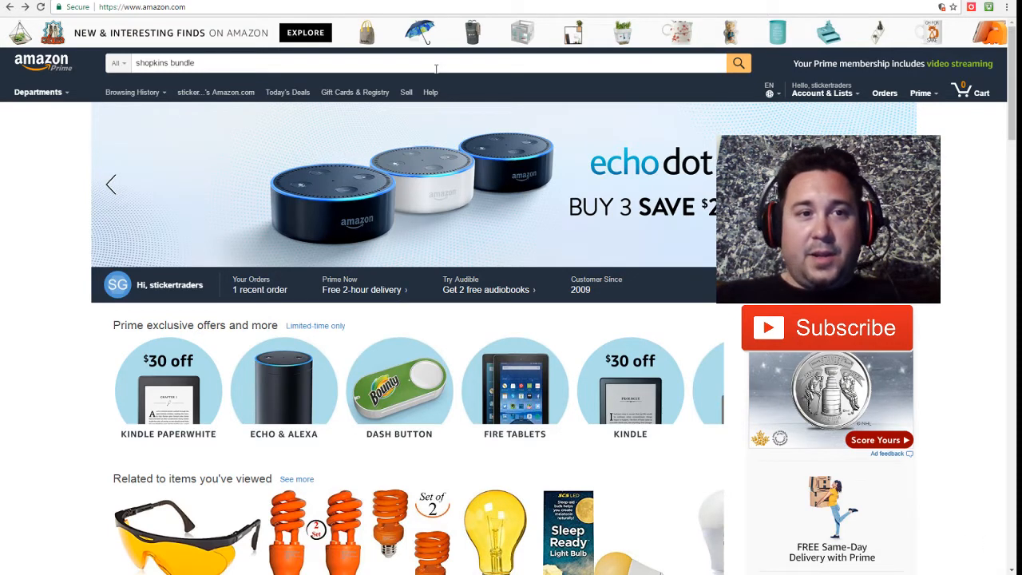
Step: Search Amazon for "shopkins bundle" and examine the enlarged product image of the sponsored Shopkins season 7 Gift Bundle
{"action": "left_click", "coordinate": [296, 67]}
{"action": "key", "text": "Return"}
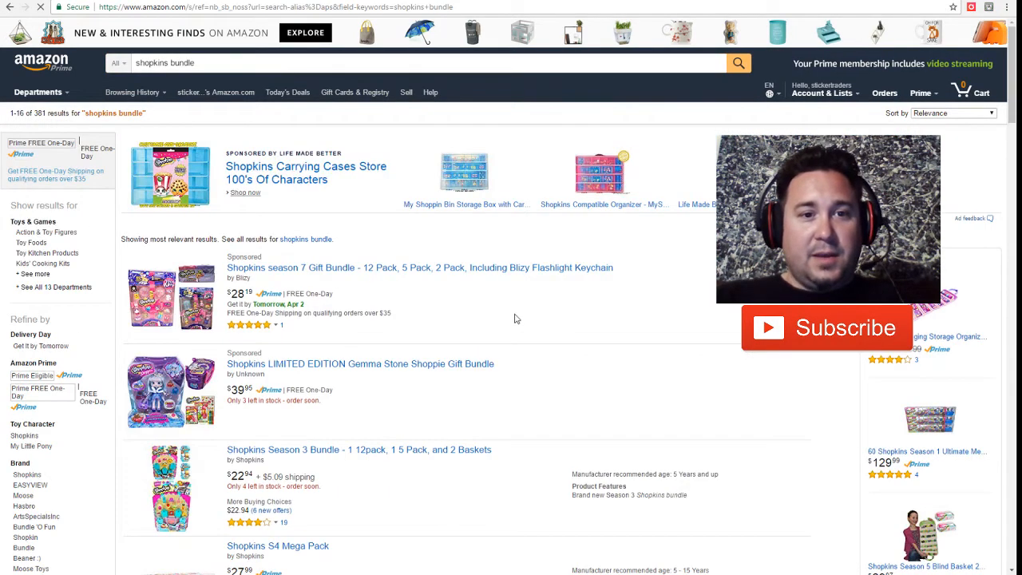
{"action": "left_click", "coordinate": [384, 271]}
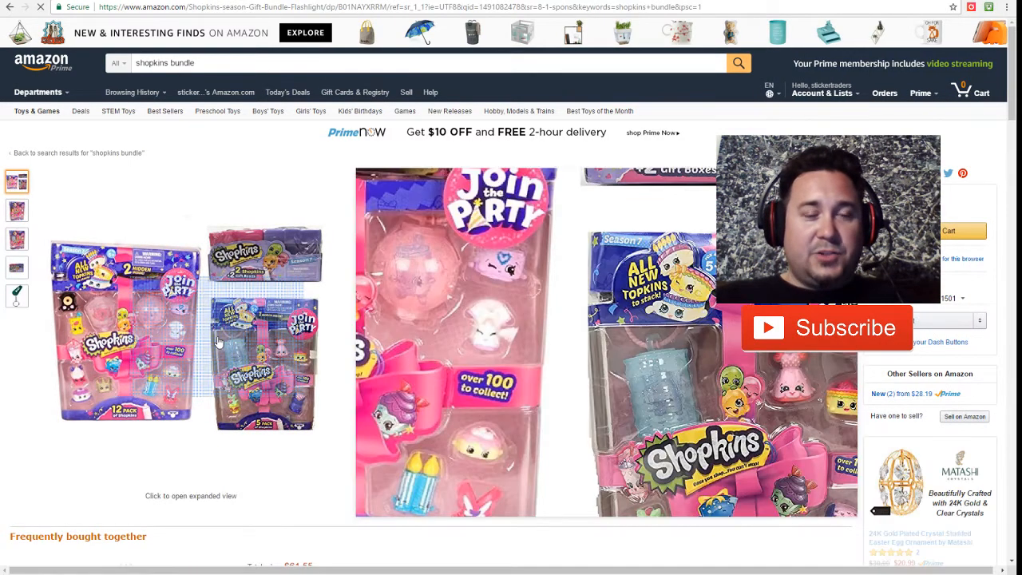
{"action": "left_click", "coordinate": [232, 339]}
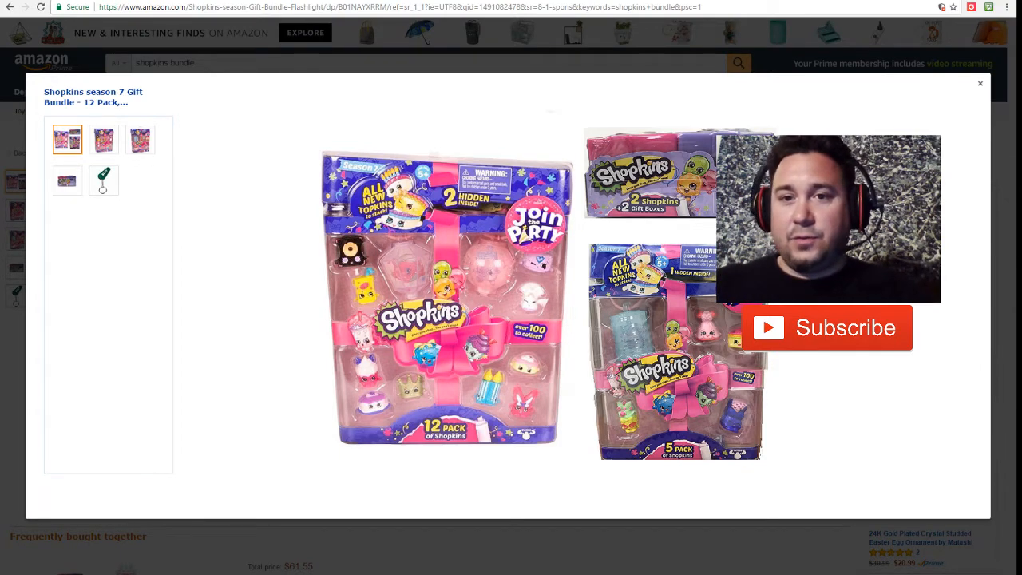
{"action": "left_click", "coordinate": [980, 87]}
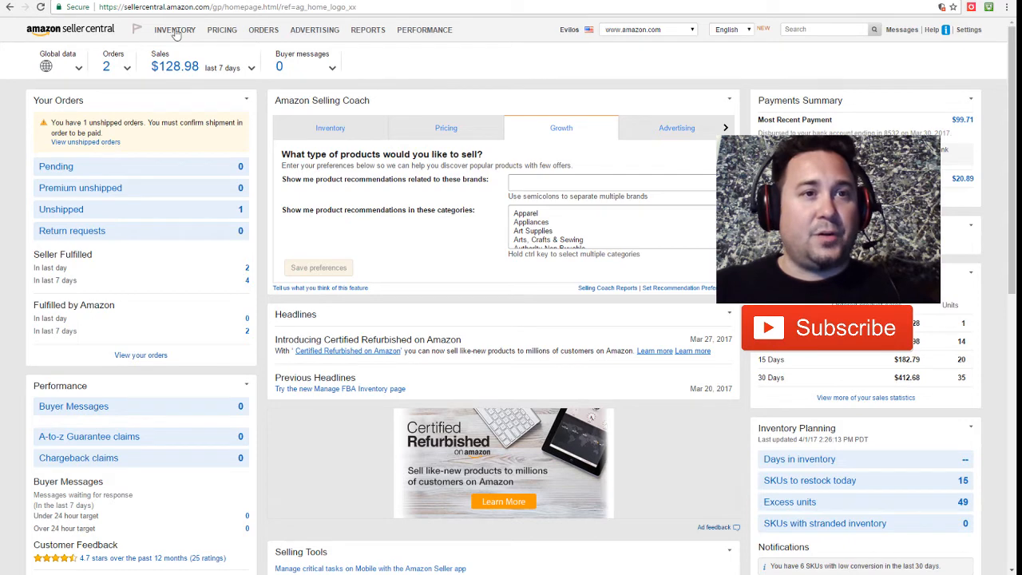
Step: In Amazon Seller Central, start adding a product by creating a new listing for an item outside Amazon's catalog
{"action": "mouse_move", "coordinate": [176, 34]}
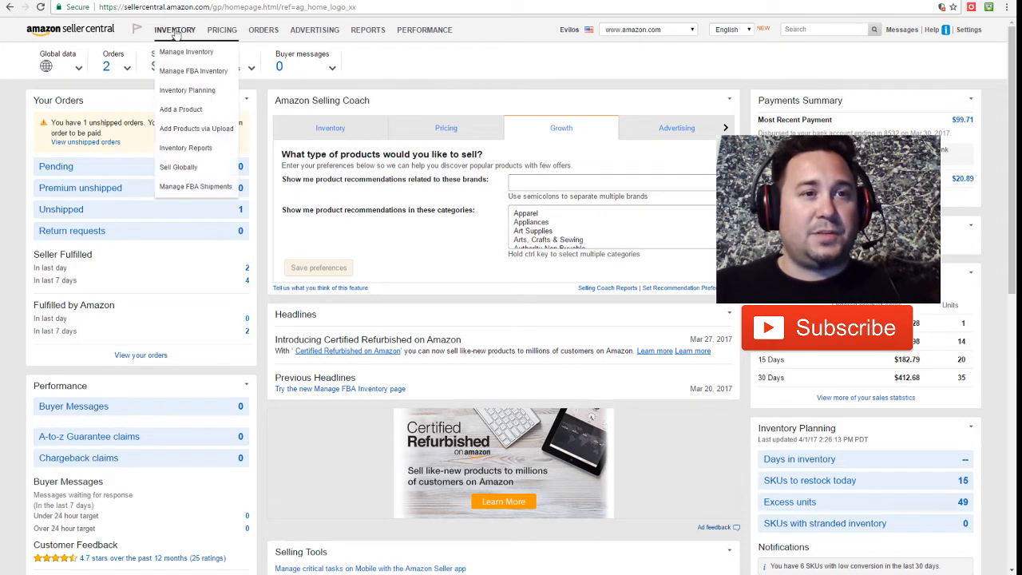
{"action": "left_click", "coordinate": [177, 112]}
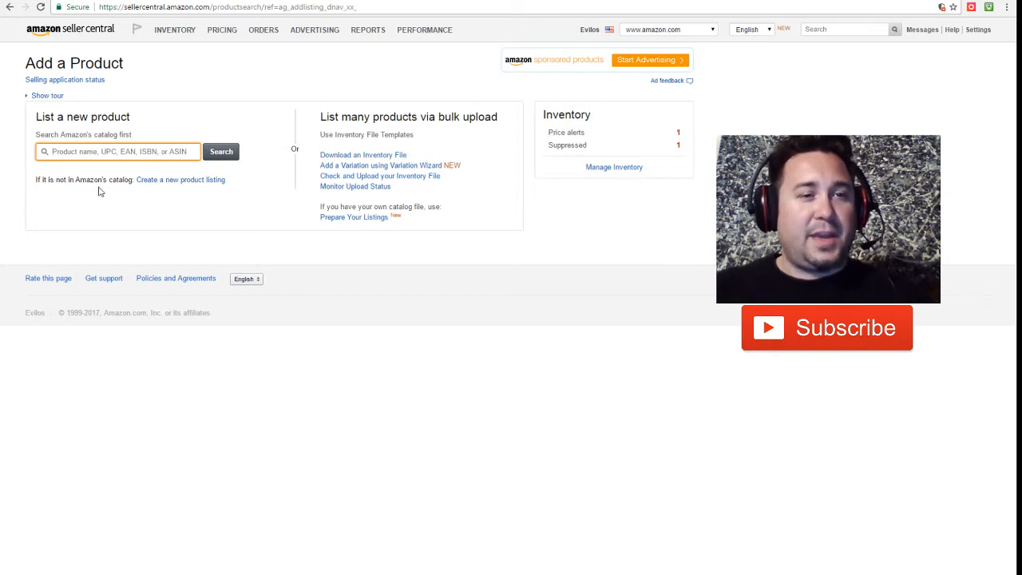
{"action": "left_click", "coordinate": [179, 187]}
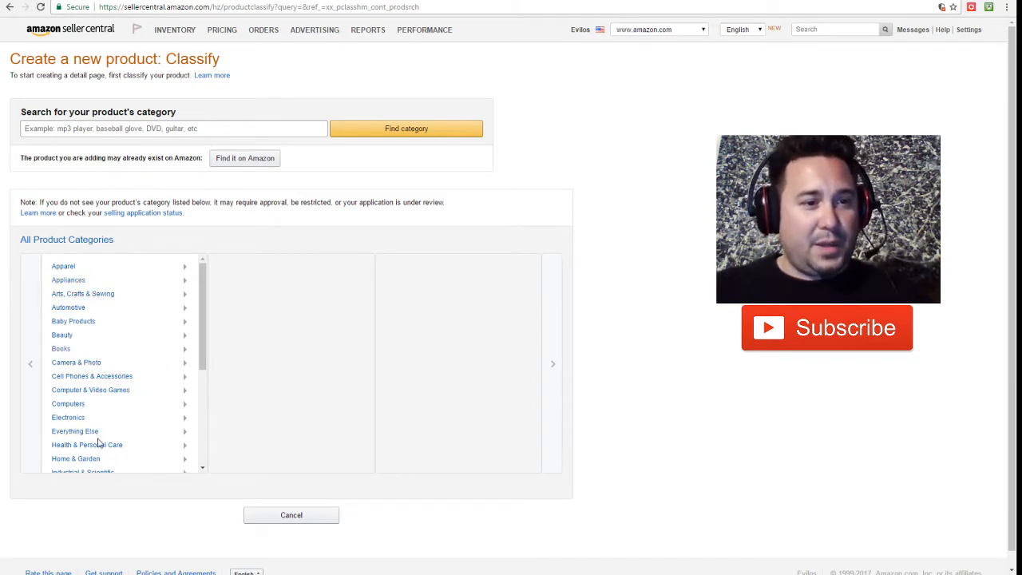
Step: Choose Toys & Games as the main category for the new product
{"action": "scroll", "coordinate": [120, 419], "scroll_direction": "down", "scroll_amount": 4}
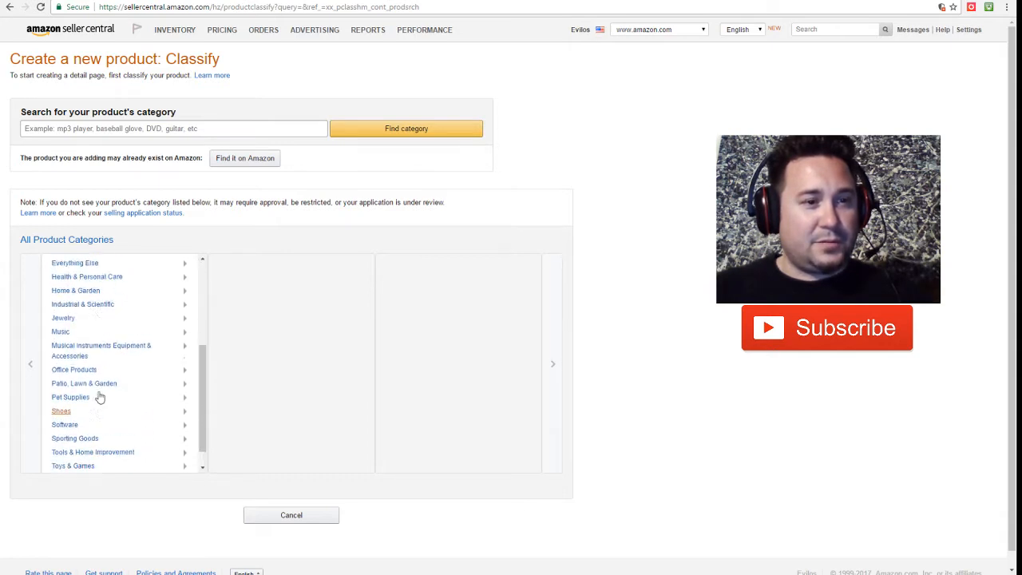
{"action": "scroll", "coordinate": [100, 395], "scroll_direction": "up", "scroll_amount": 3}
{"action": "scroll", "coordinate": [104, 388], "scroll_direction": "down", "scroll_amount": 3}
{"action": "left_click", "coordinate": [87, 445]}
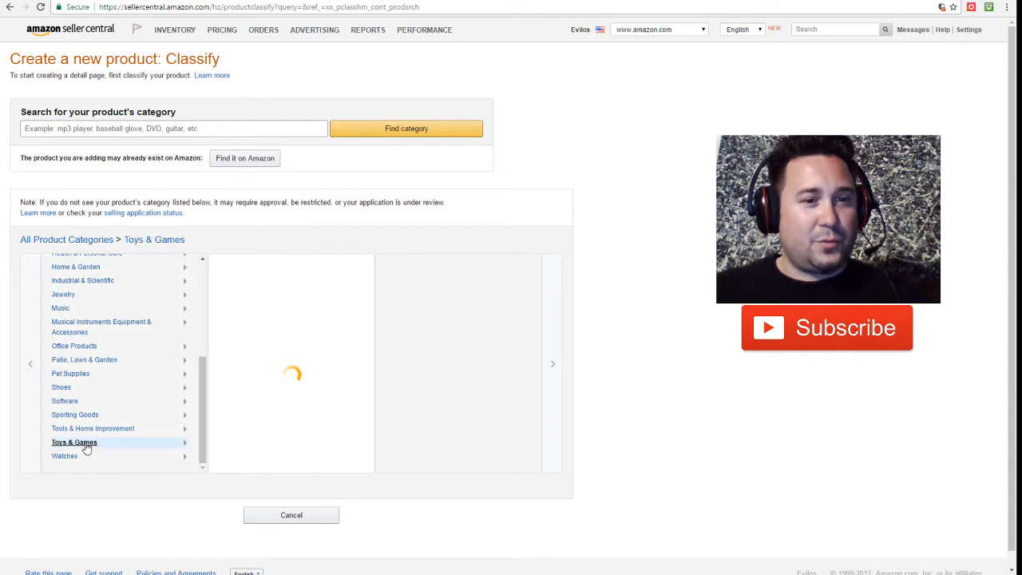
Step: Try the Games and Other (Toys & Games) subcategories within Toys & Games
{"action": "scroll", "coordinate": [287, 408], "scroll_direction": "down", "scroll_amount": 4}
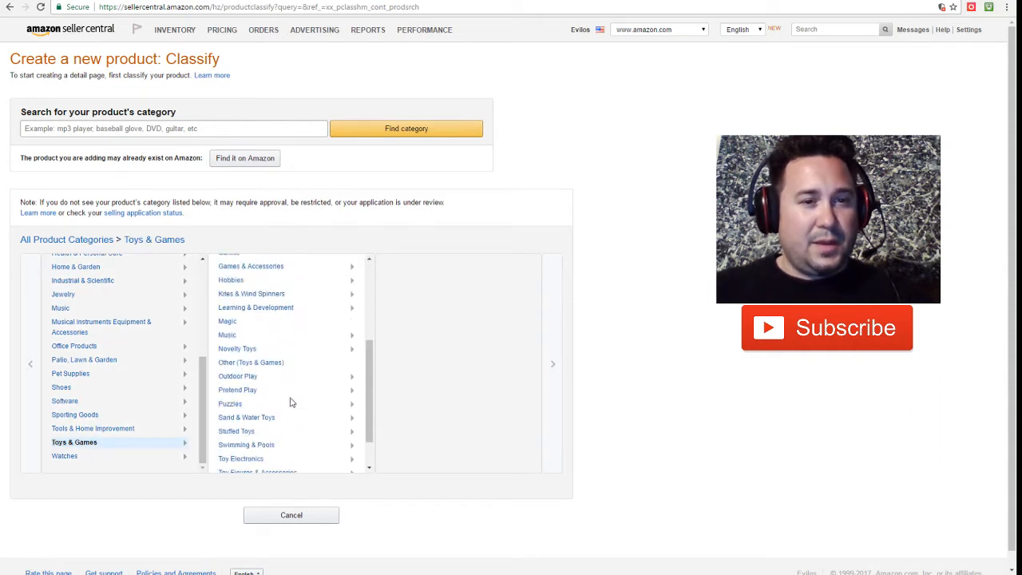
{"action": "scroll", "coordinate": [289, 396], "scroll_direction": "down", "scroll_amount": 1}
{"action": "scroll", "coordinate": [284, 385], "scroll_direction": "up", "scroll_amount": 3}
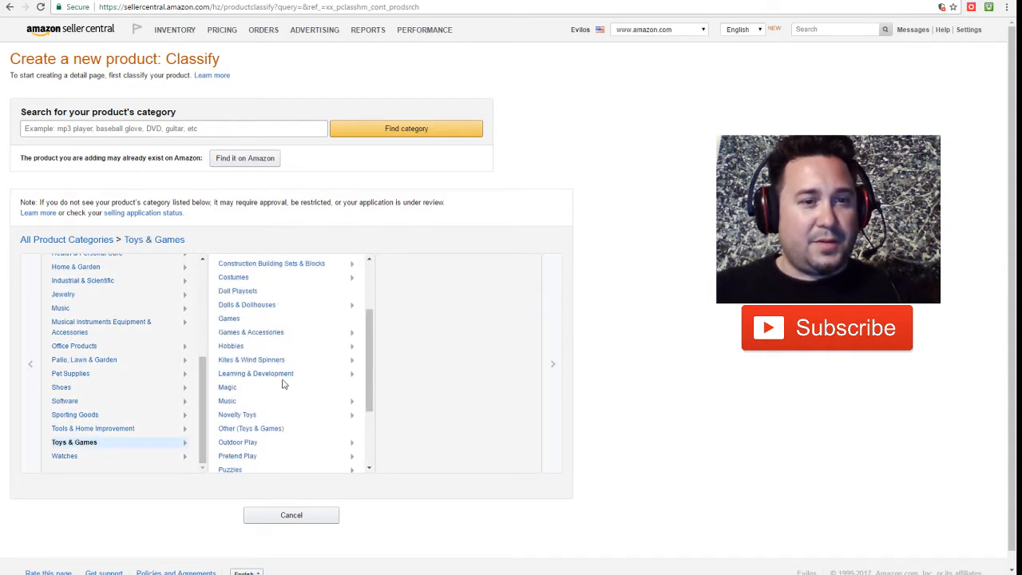
{"action": "left_click", "coordinate": [239, 322]}
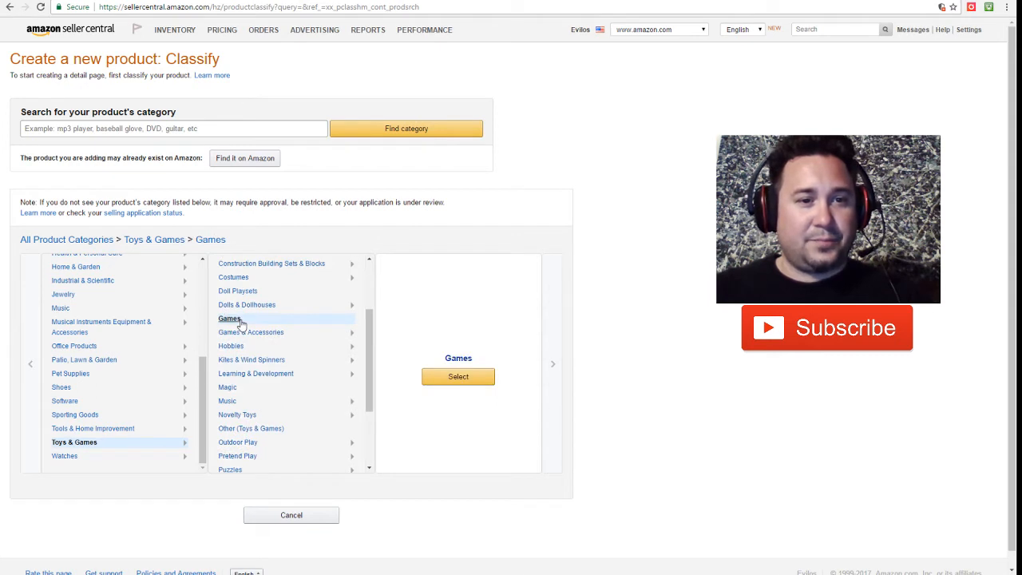
{"action": "left_click", "coordinate": [255, 431]}
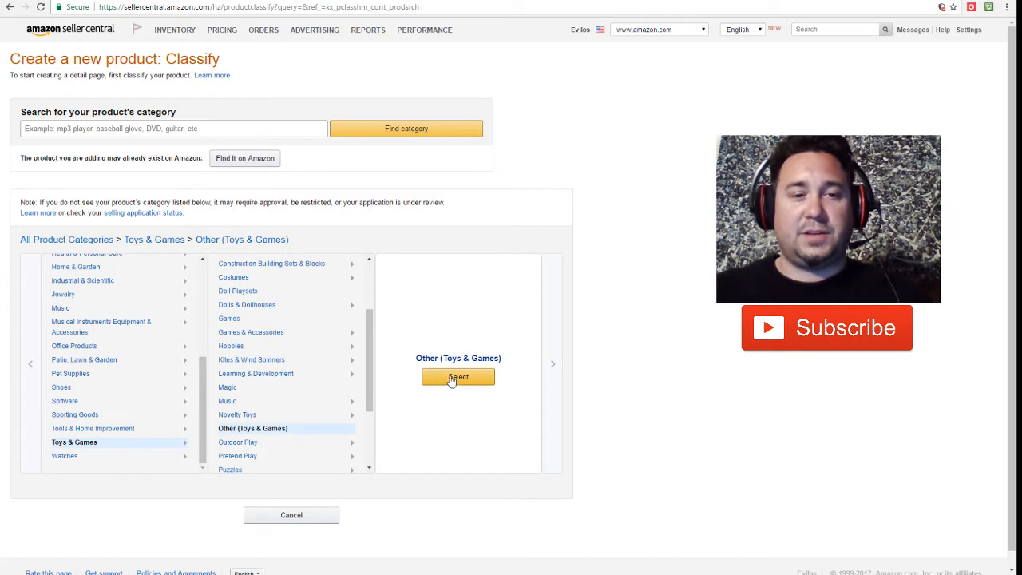
Step: Classify the product under Hobbies > Collectible Trading Card Sets and confirm that category
{"action": "left_click", "coordinate": [274, 349]}
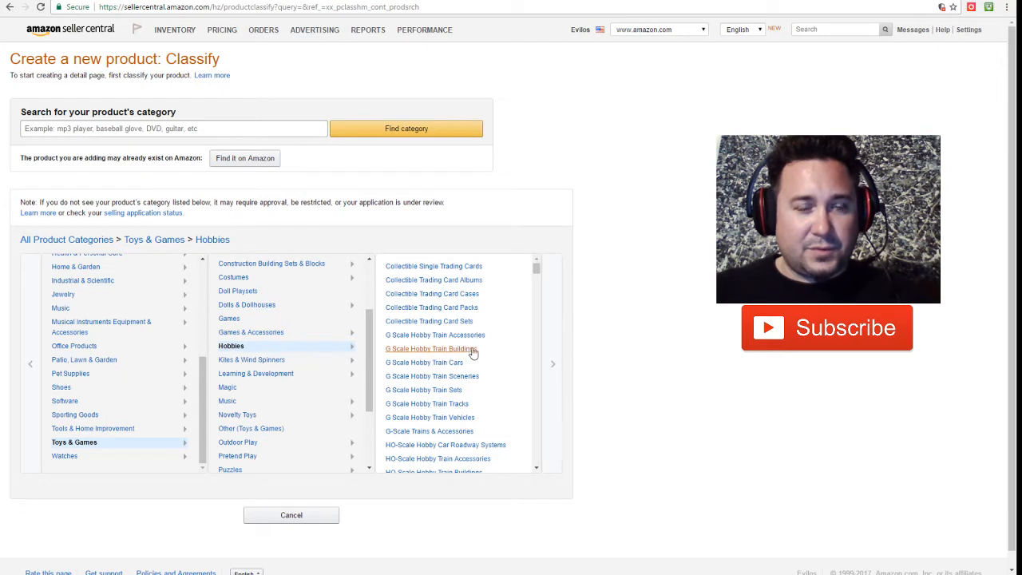
{"action": "left_click", "coordinate": [456, 267]}
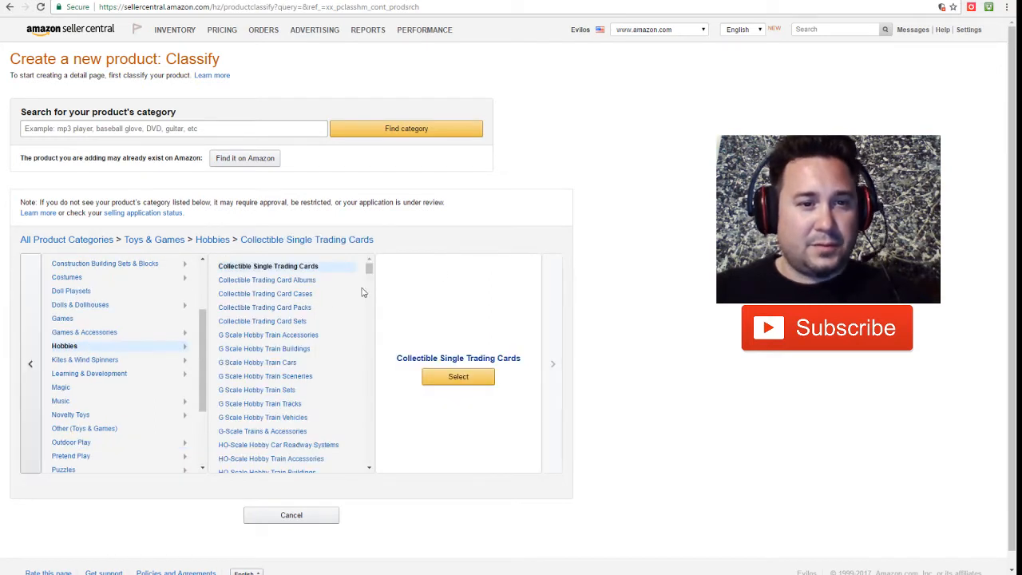
{"action": "scroll", "coordinate": [336, 321], "scroll_direction": "down", "scroll_amount": 1}
{"action": "scroll", "coordinate": [335, 321], "scroll_direction": "down", "scroll_amount": 3}
{"action": "scroll", "coordinate": [335, 321], "scroll_direction": "up", "scroll_amount": 4}
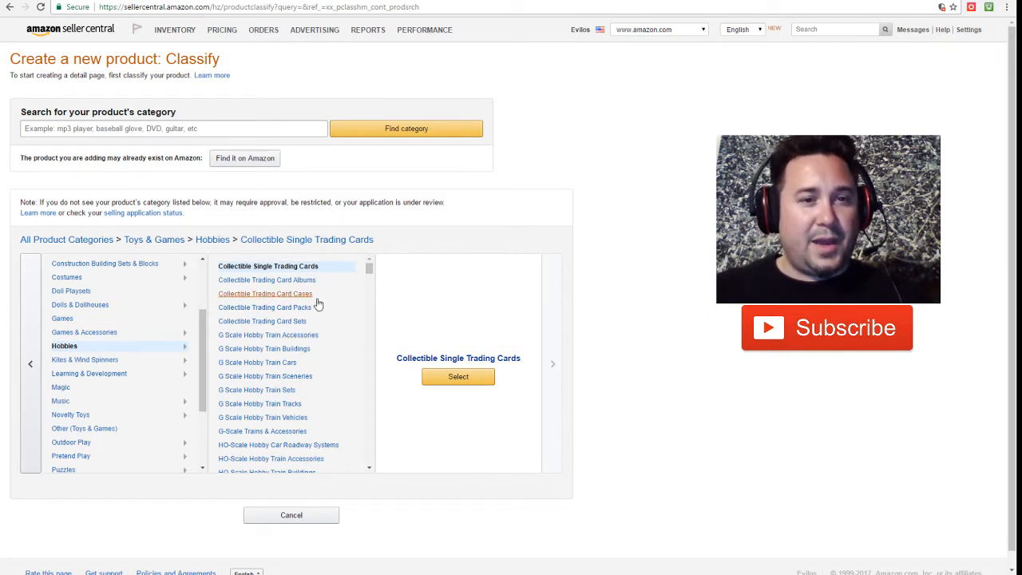
{"action": "left_click", "coordinate": [300, 323]}
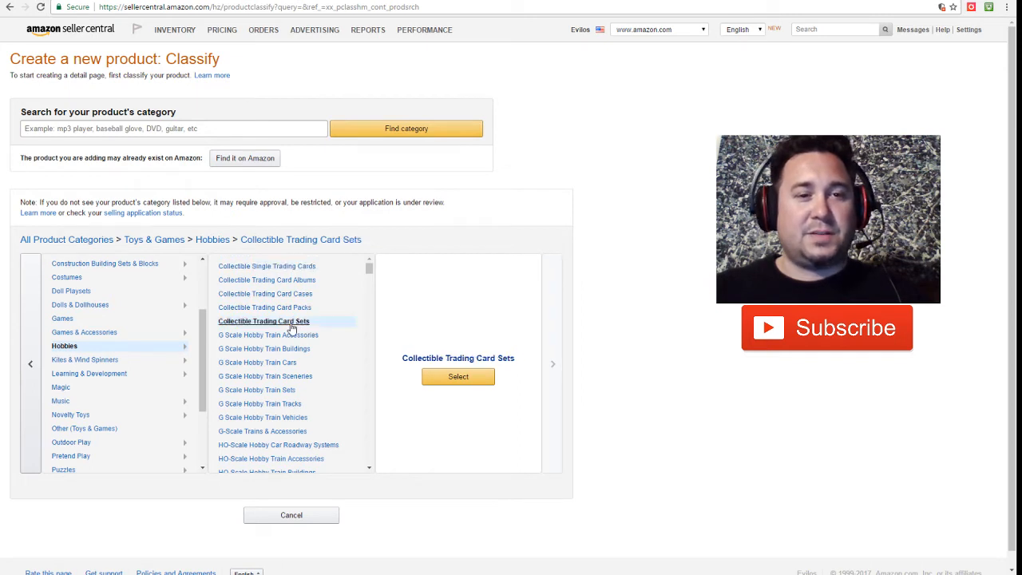
{"action": "left_click", "coordinate": [449, 382]}
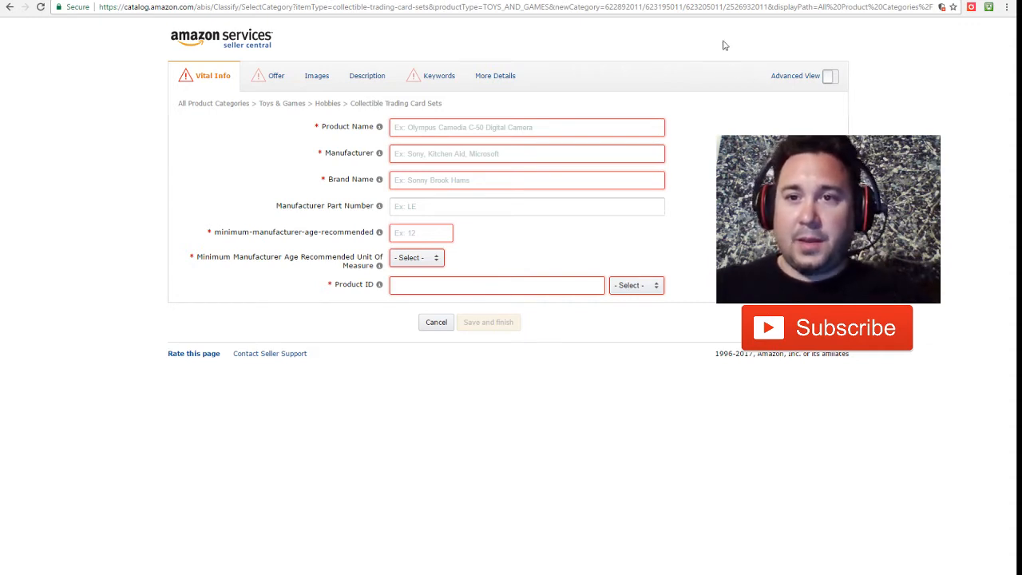
Step: Examine the listing form's extra fields and sections in Advanced View, including Images and Keywords, and return to the basic view
{"action": "left_click", "coordinate": [830, 78]}
{"action": "scroll", "coordinate": [677, 146], "scroll_direction": "down", "scroll_amount": 3}
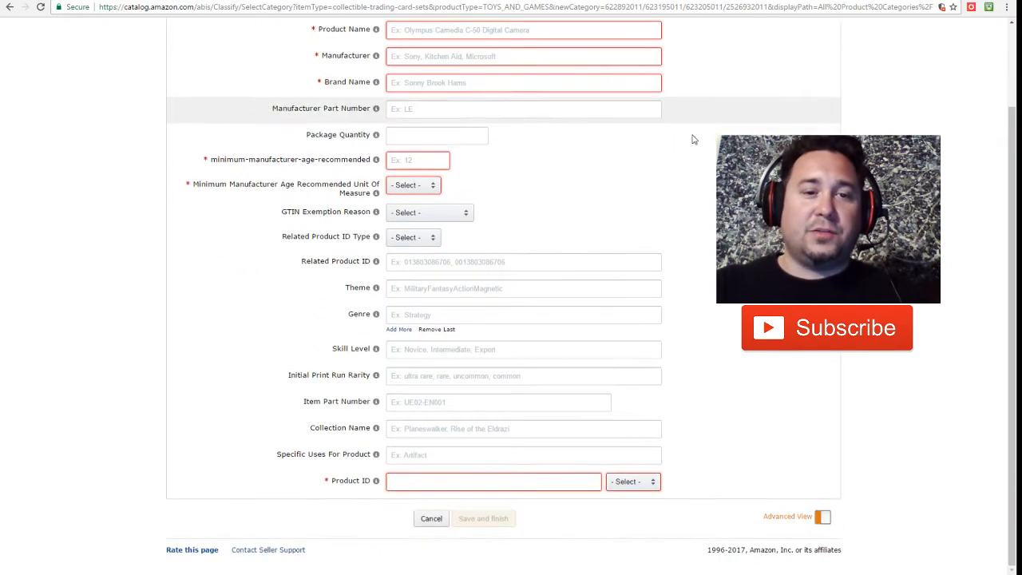
{"action": "scroll", "coordinate": [691, 135], "scroll_direction": "up", "scroll_amount": 3}
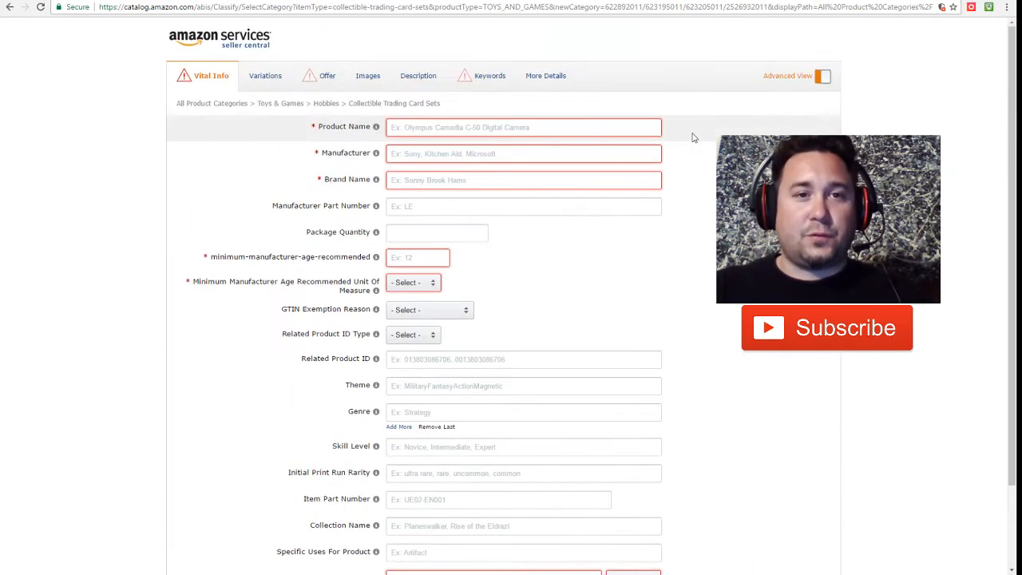
{"action": "left_click", "coordinate": [273, 83]}
{"action": "left_click", "coordinate": [372, 79]}
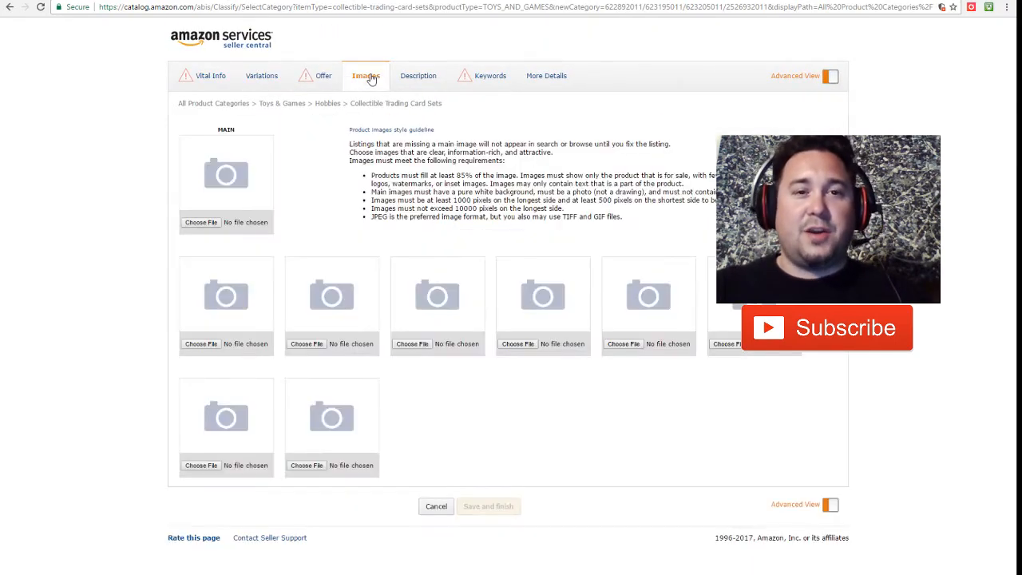
{"action": "left_click", "coordinate": [412, 80]}
{"action": "left_click", "coordinate": [489, 80]}
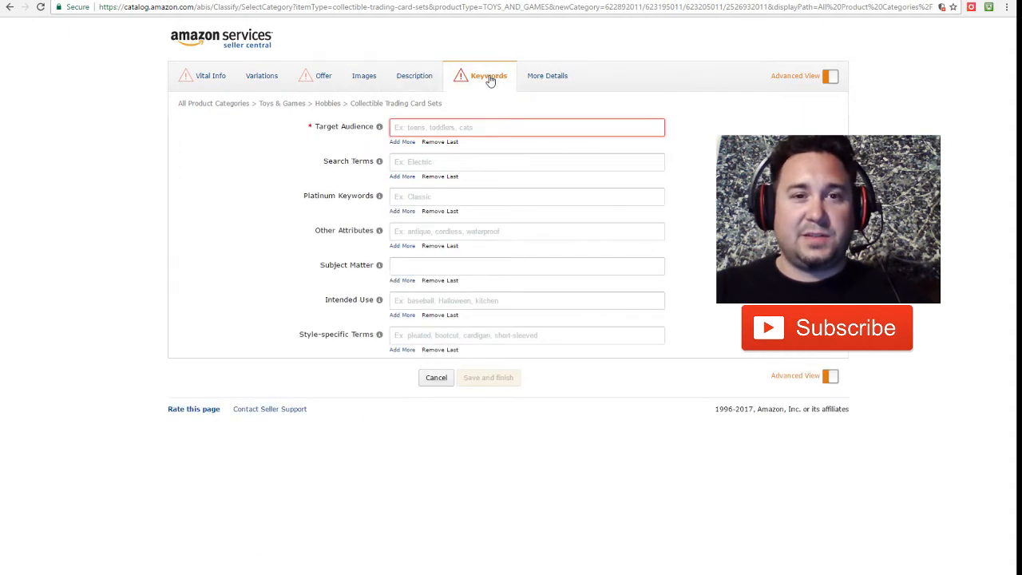
{"action": "left_click", "coordinate": [214, 80]}
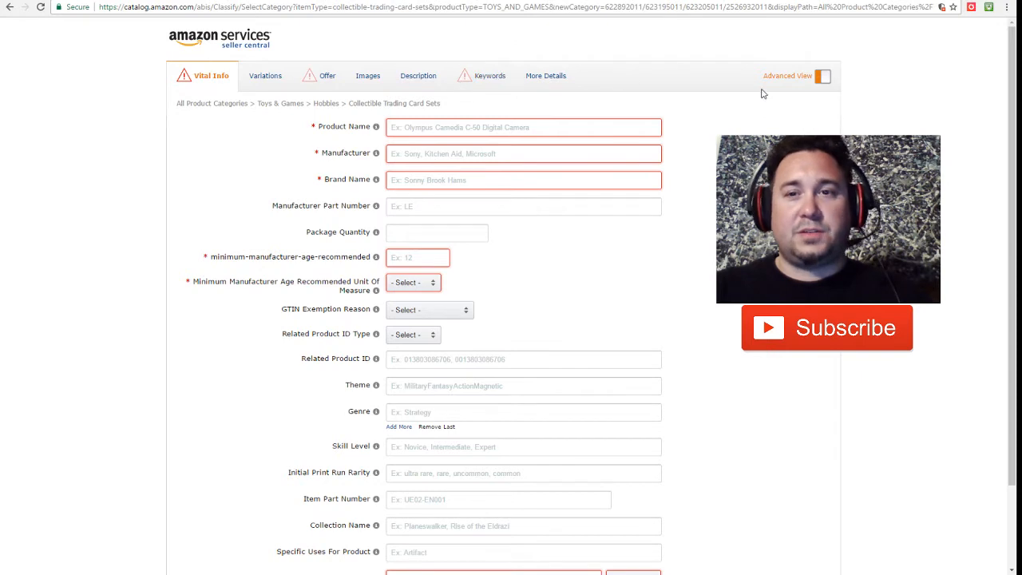
{"action": "left_click", "coordinate": [822, 78]}
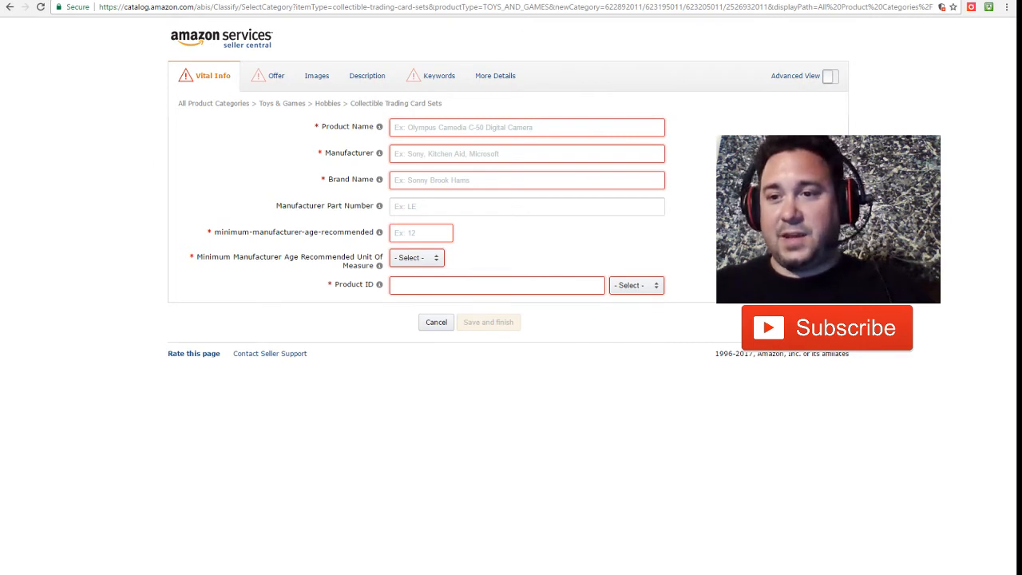
Step: Enter "Playstation 3 The Eye of Judgment 100 Card Bundled Starter Pack Mixed" as the product name
{"action": "type", "text": "Playstation 3 The Eye of Judgment 100 Card Bundled Starter Pack Mixed"}
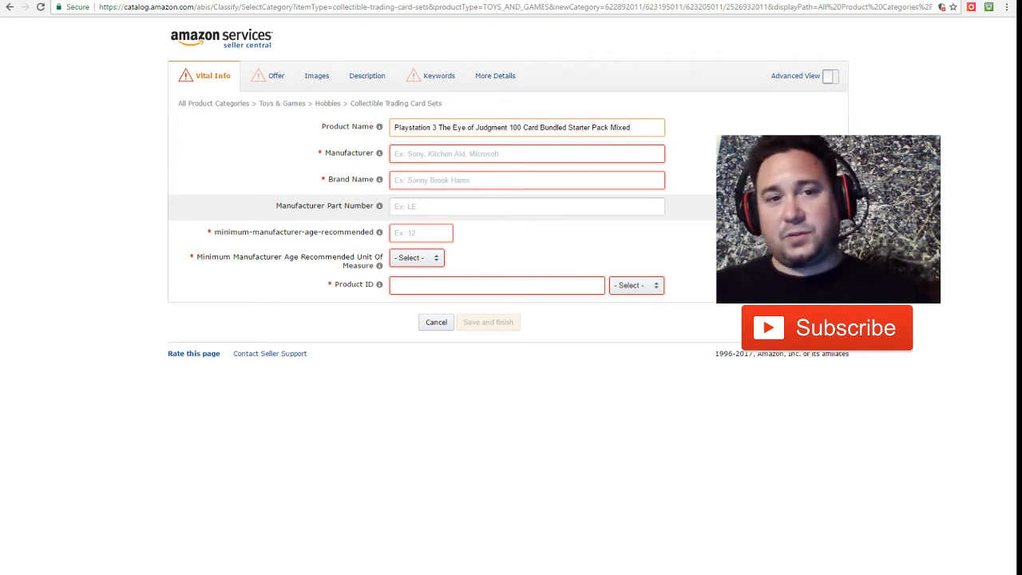
Step: Enter "Eye Of Judgment" as the manufacturer
{"action": "left_click", "coordinate": [466, 155]}
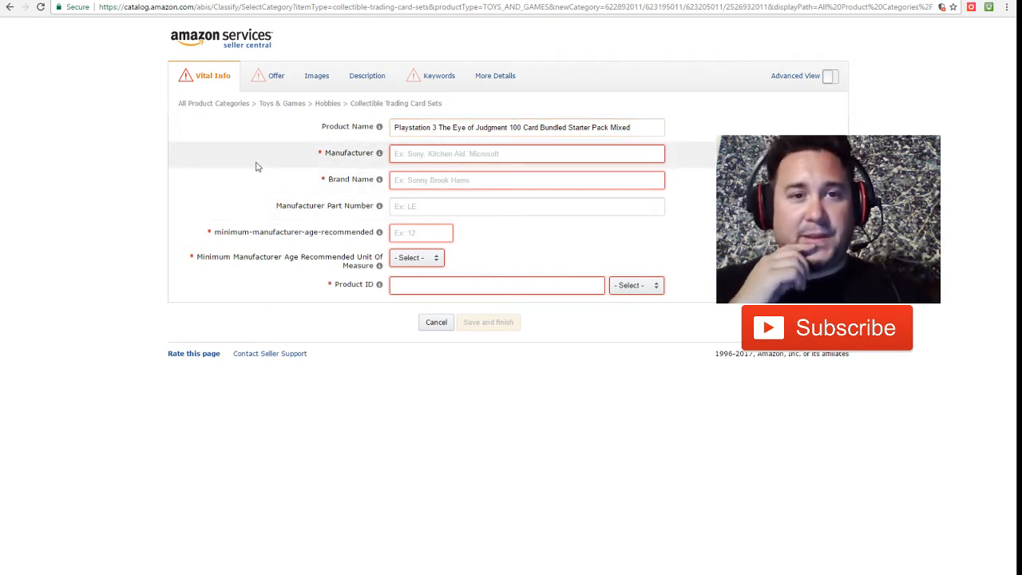
{"action": "type", "text": "Eye Of Ju"}
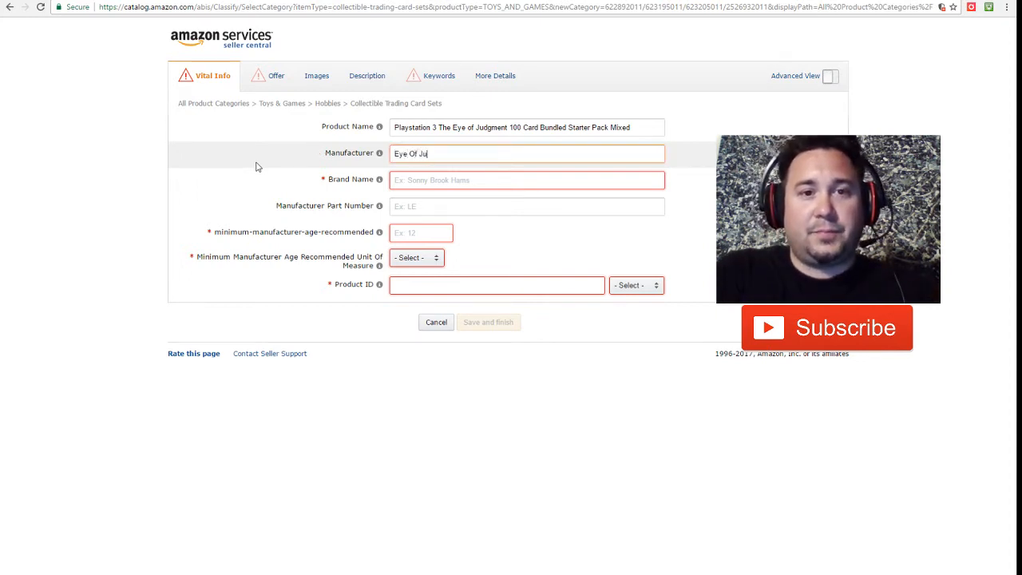
{"action": "type", "text": "dgmwn="}
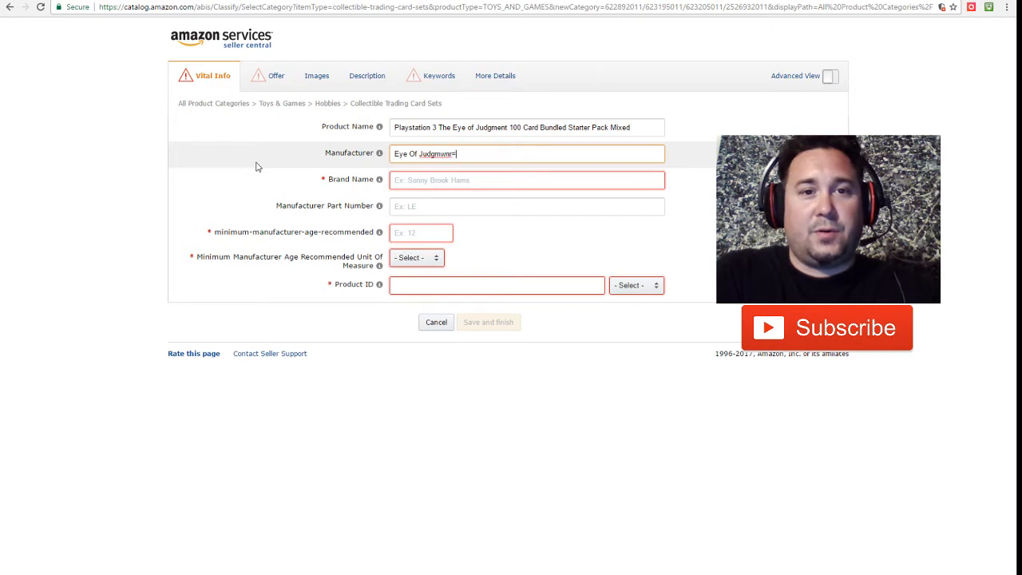
{"action": "type", "text": "nt"}
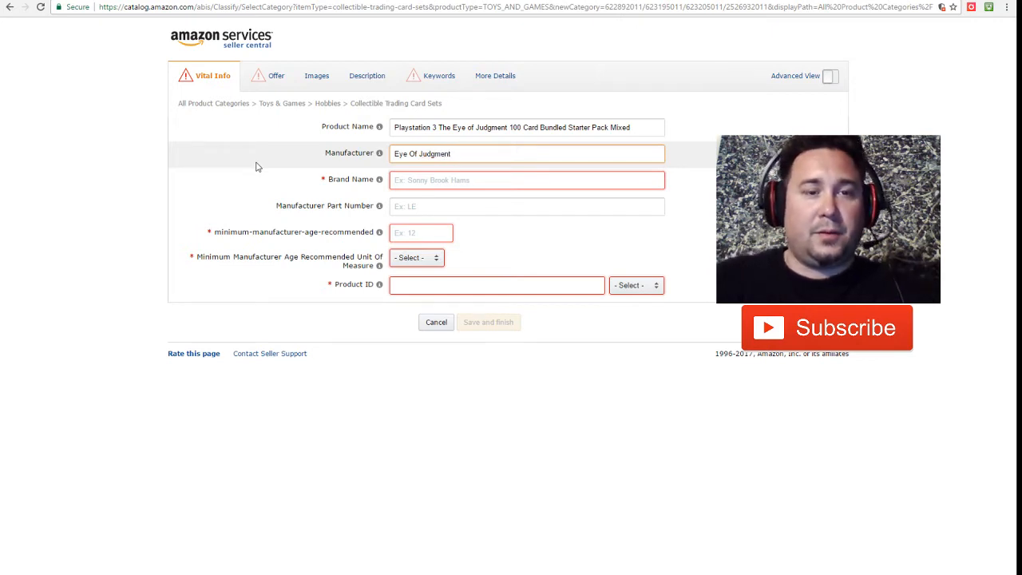
Step: Replace the manufacturer entry with "Wizards of the Coast"
{"action": "triple_click", "coordinate": [448, 154]}
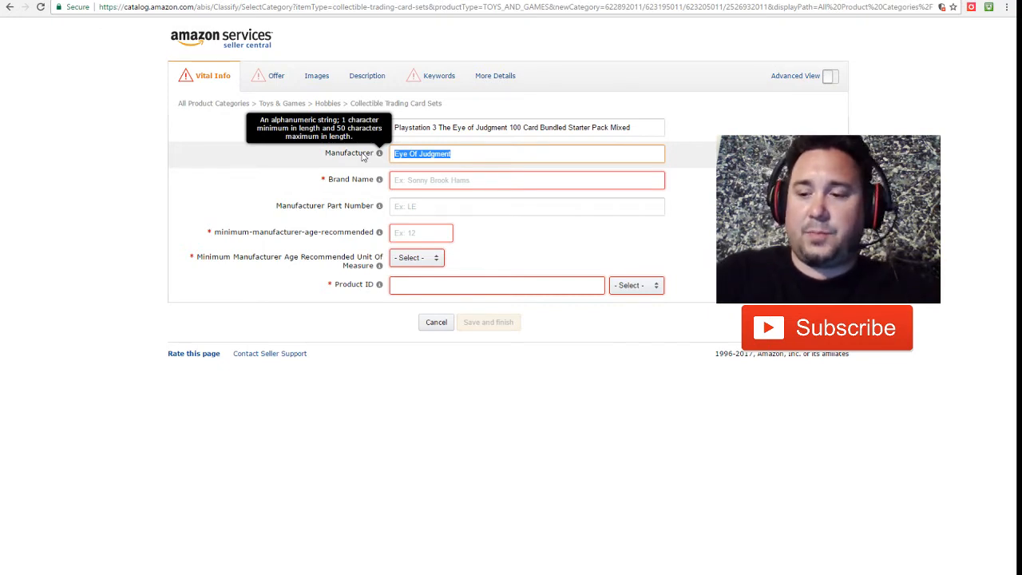
{"action": "type", "text": "Wiza"}
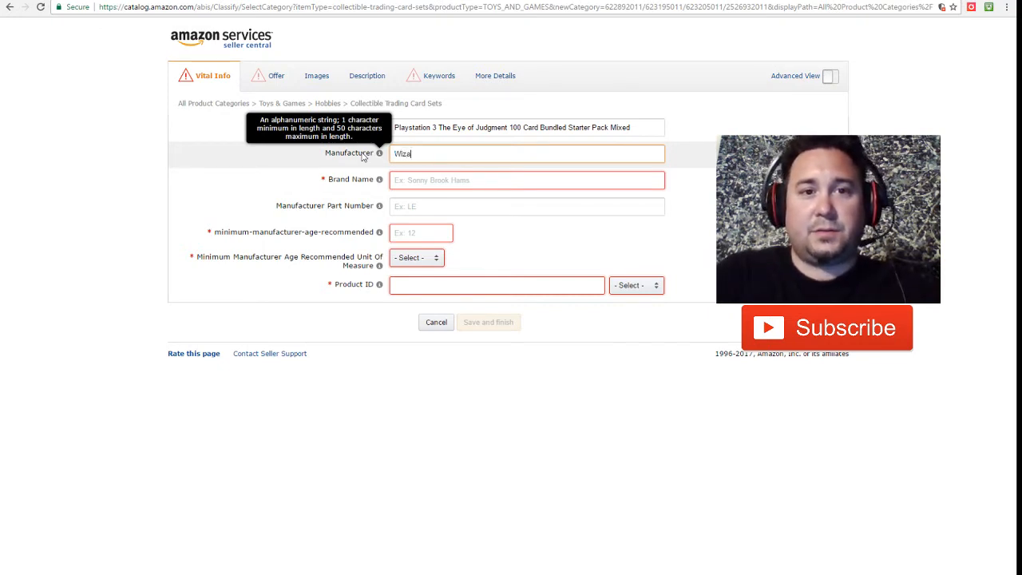
{"action": "type", "text": "rds"}
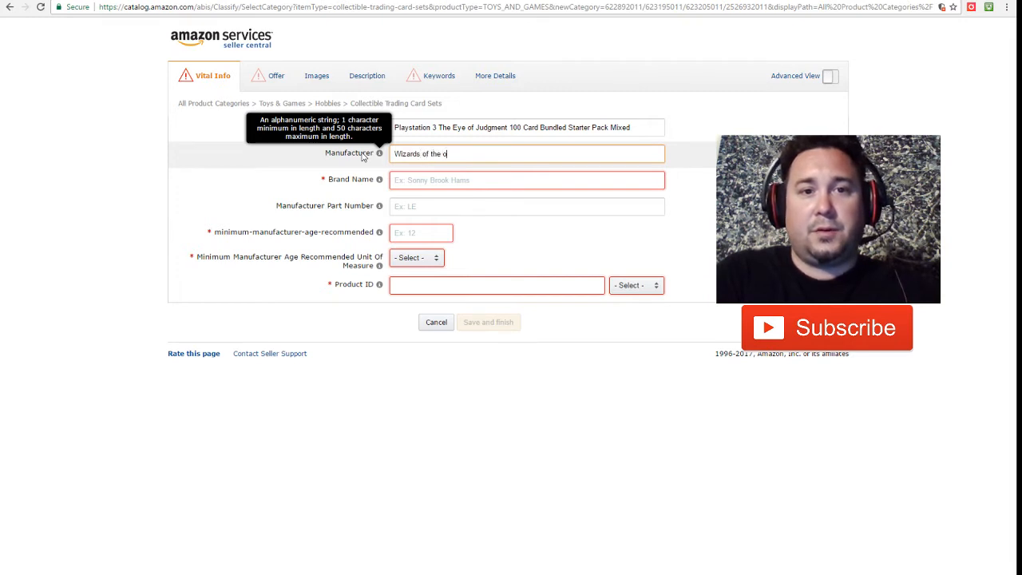
{"action": "type", "text": " of the Coast"}
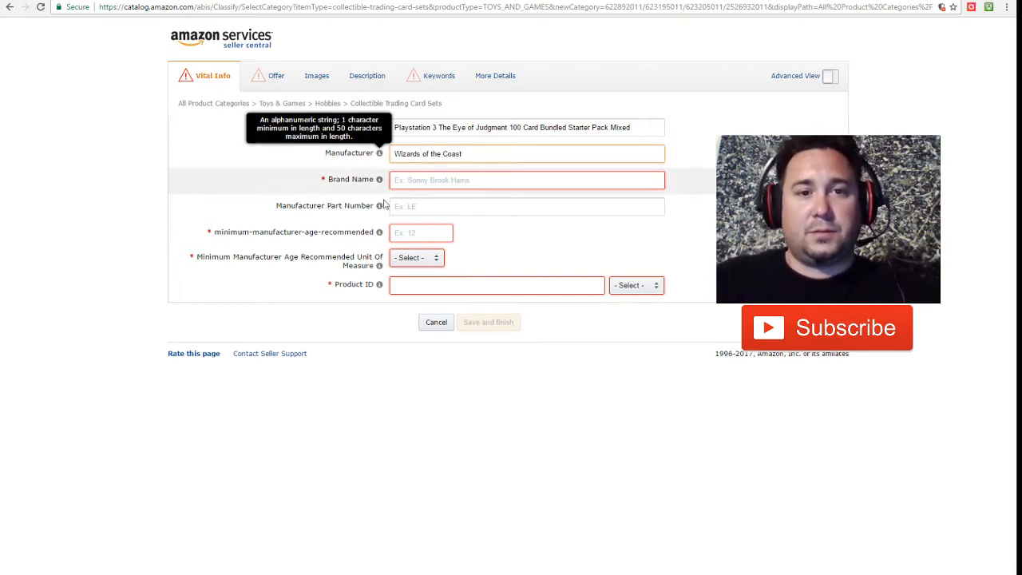
Step: Enter "Eye Of Judgment" as the brand name
{"action": "left_click", "coordinate": [423, 183]}
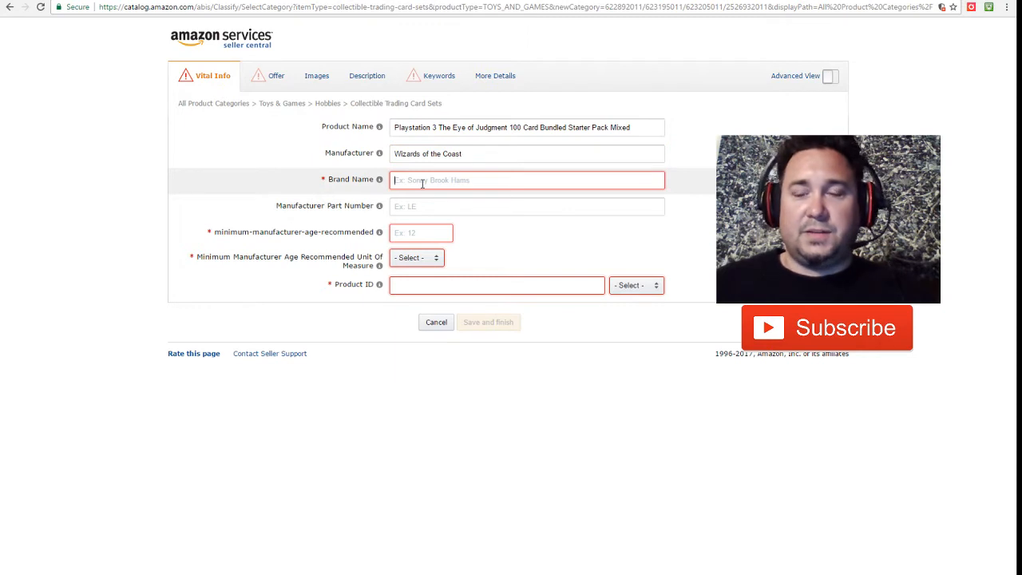
{"action": "type", "text": "Eye"}
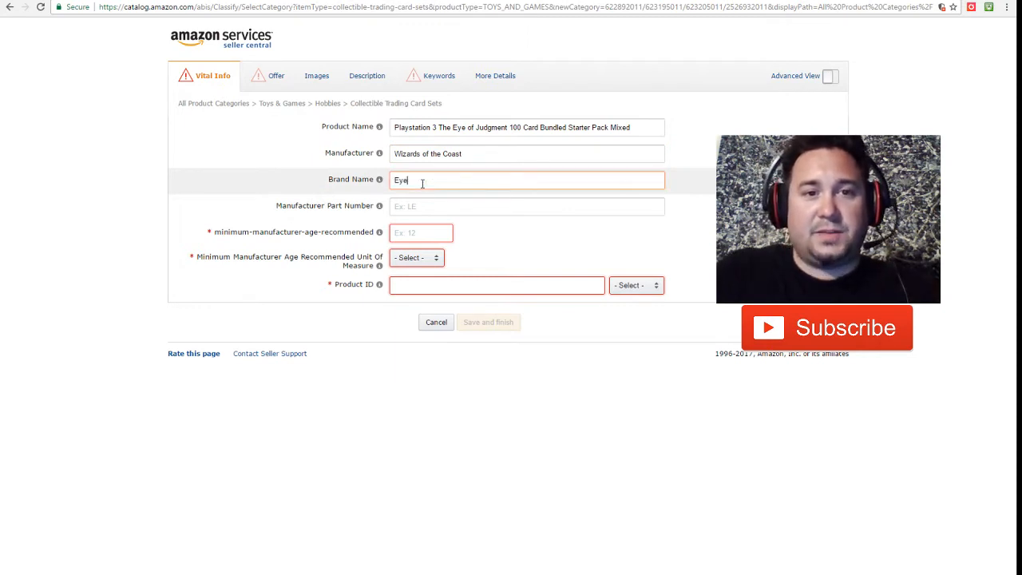
{"action": "type", "text": " Of Jug"}
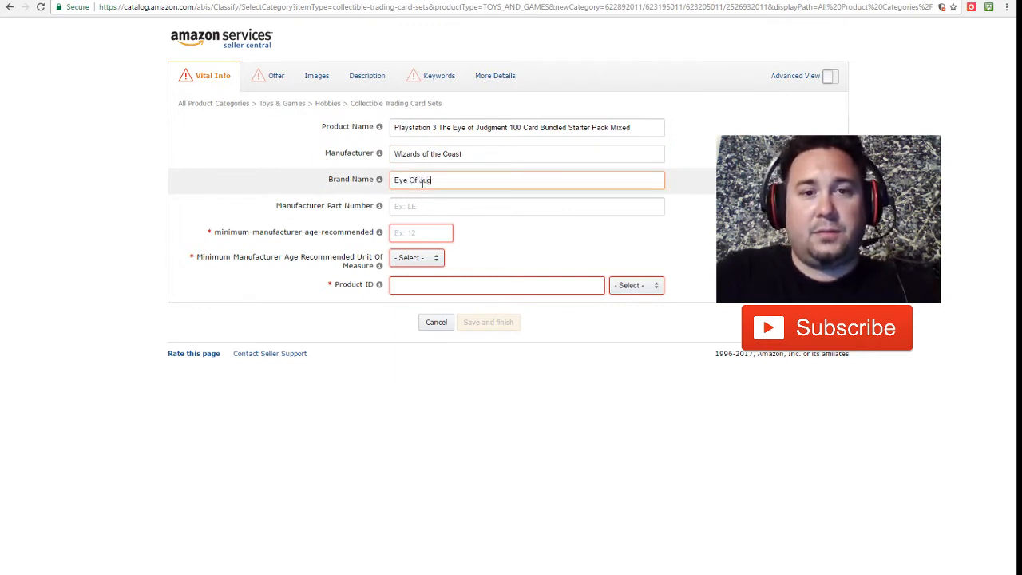
{"action": "type", "text": "em"}
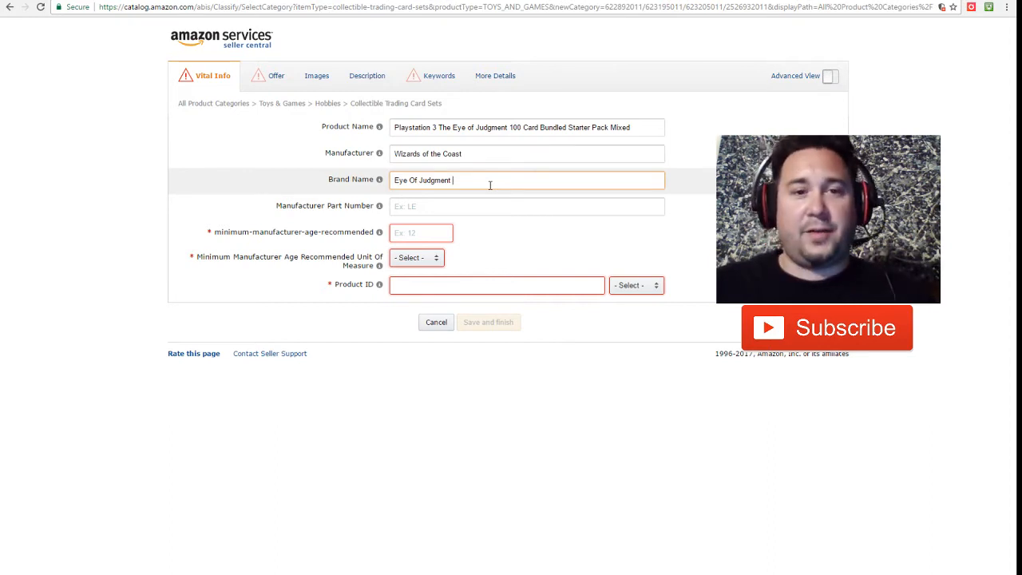
Step: Set the minimum manufacturer recommended age to 8, with Years as its unit of measure
{"action": "left_click", "coordinate": [408, 234]}
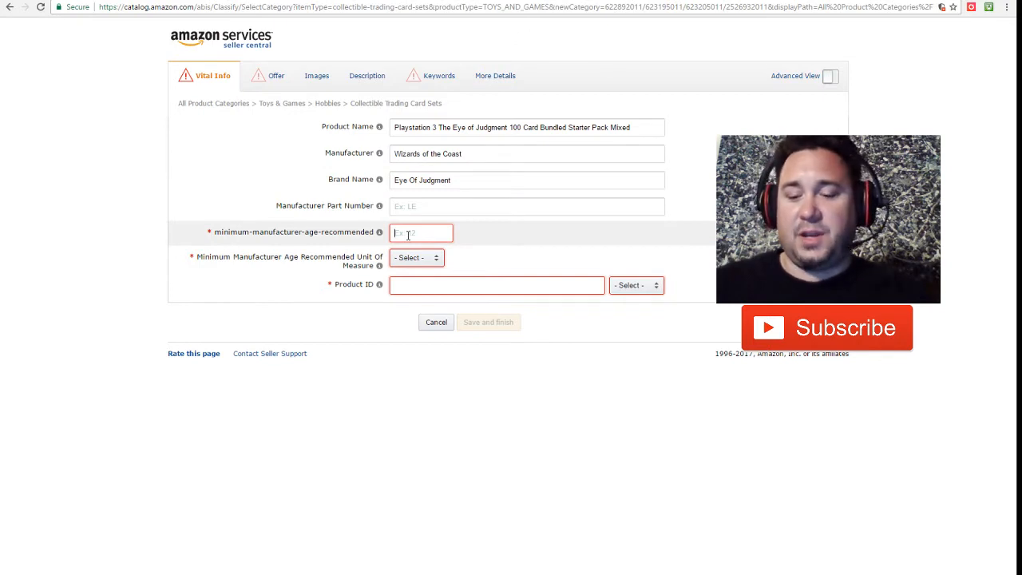
{"action": "type", "text": "8"}
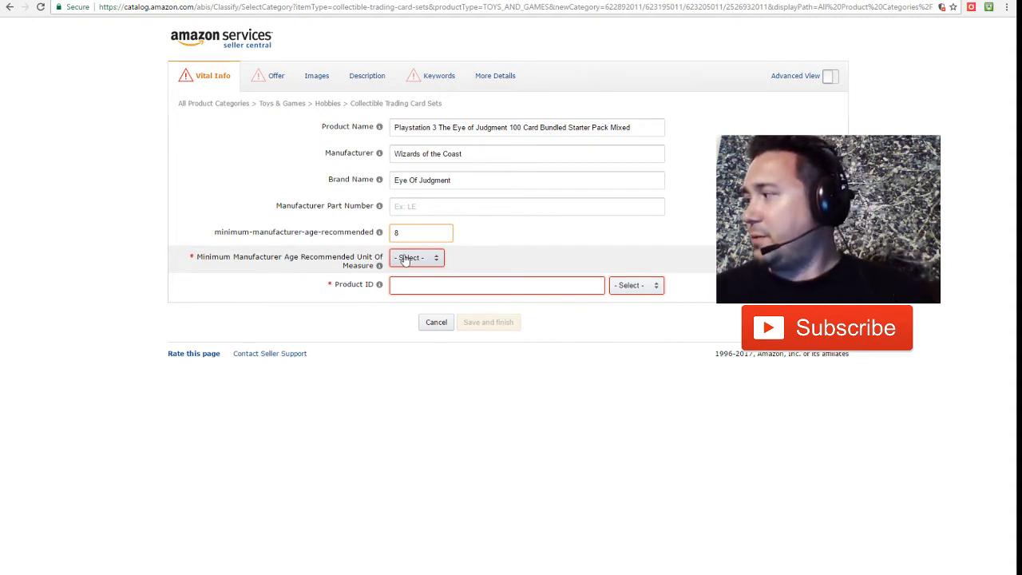
{"action": "left_click", "coordinate": [405, 261]}
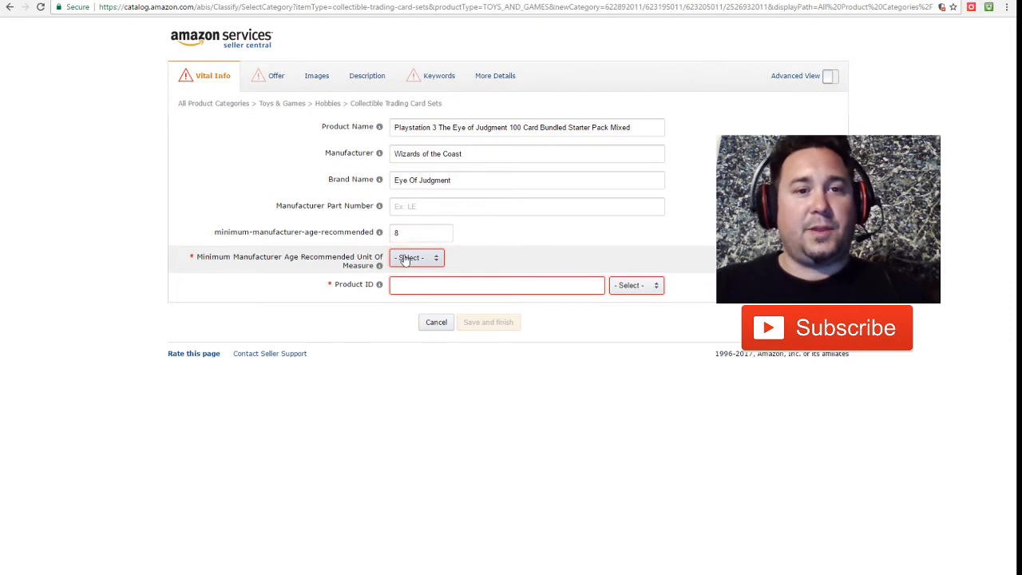
{"action": "left_click", "coordinate": [404, 287]}
{"action": "left_click", "coordinate": [403, 287]}
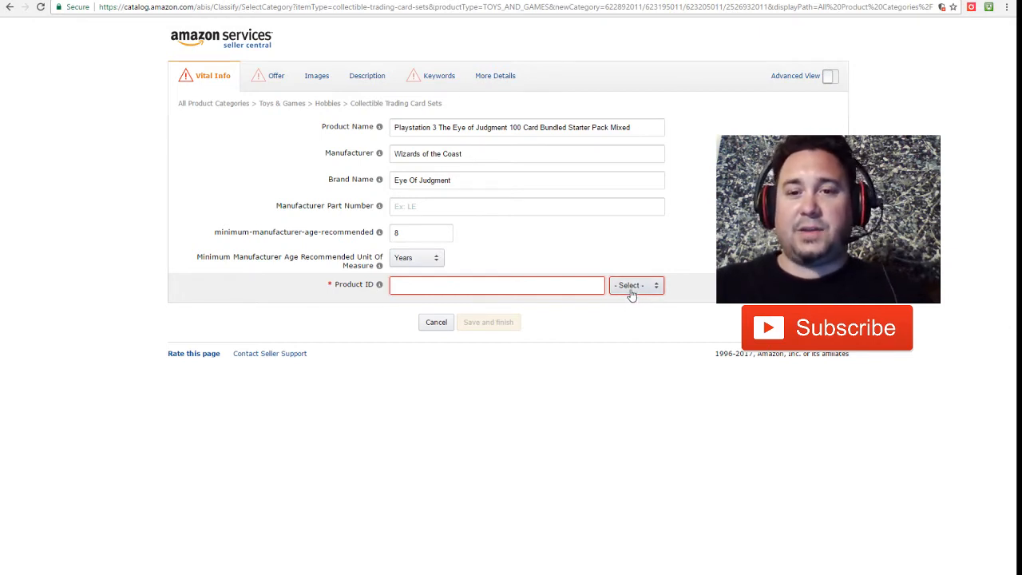
{"action": "left_click", "coordinate": [625, 352]}
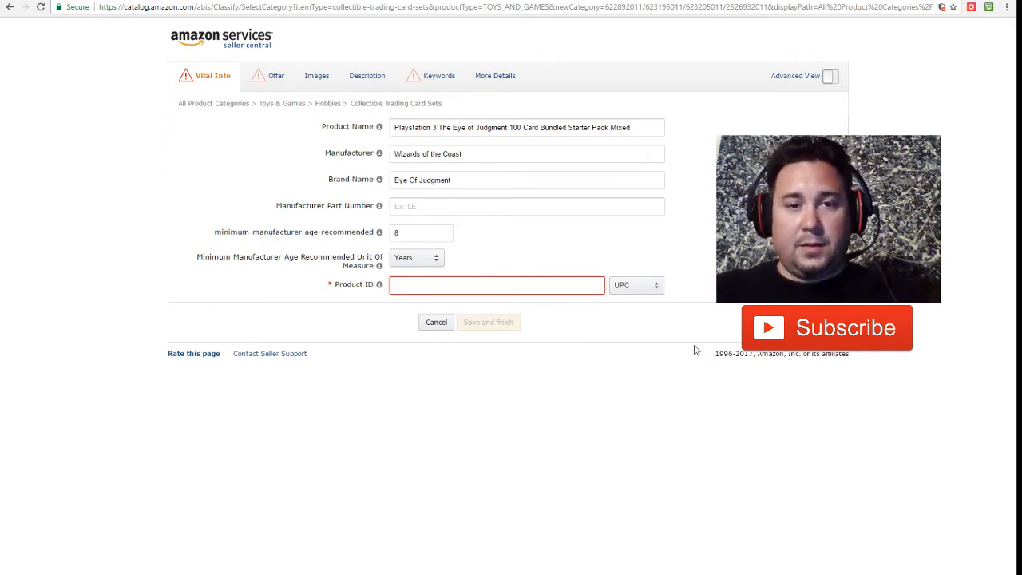
{"action": "left_click", "coordinate": [498, 290]}
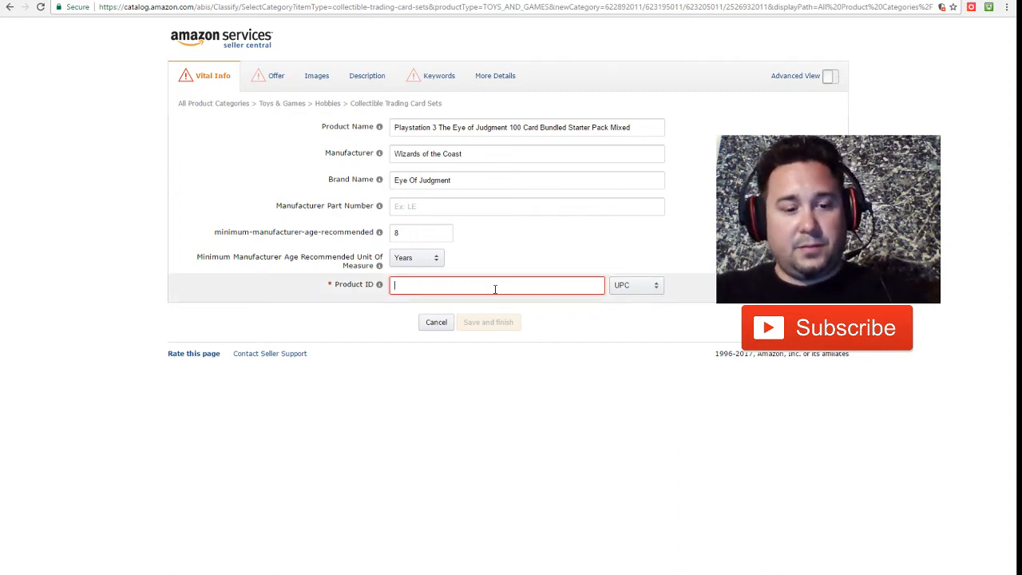
{"action": "key", "text": "ctrl+v"}
{"action": "left_click", "coordinate": [399, 421]}
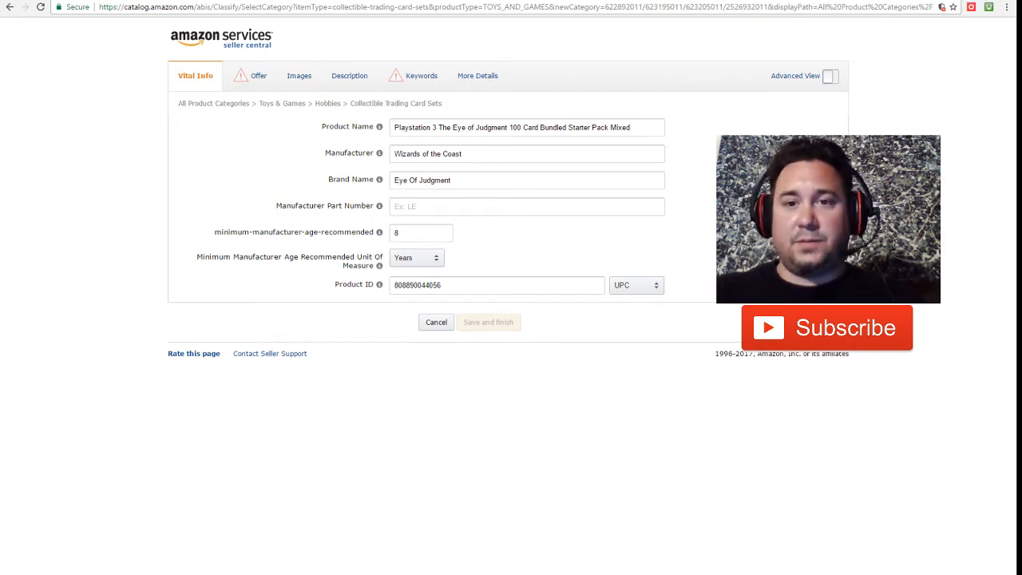
Step: Set the condition in the listing's offer details to "Collectible - Acceptable"
{"action": "left_click", "coordinate": [258, 81]}
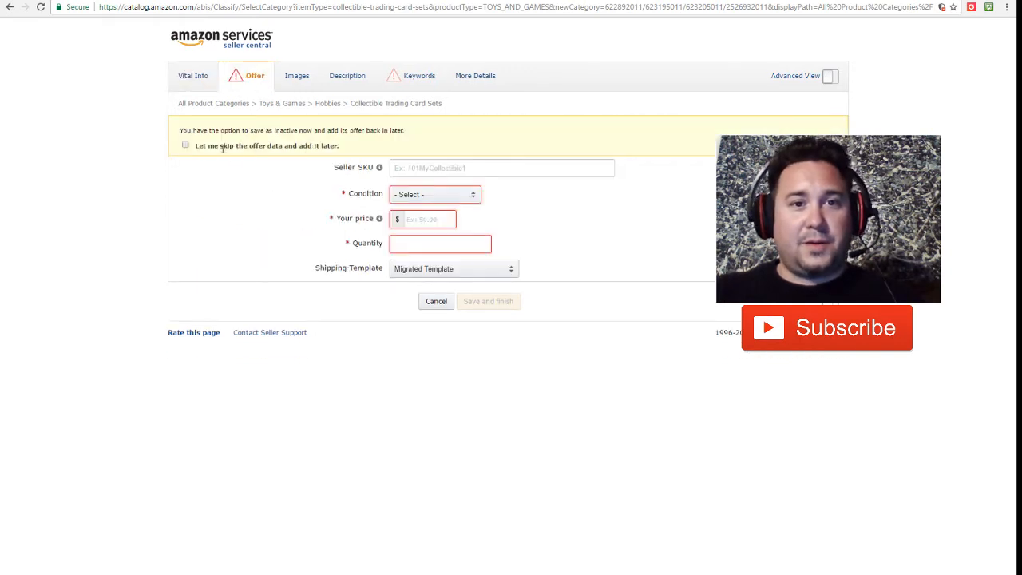
{"action": "left_click", "coordinate": [432, 198]}
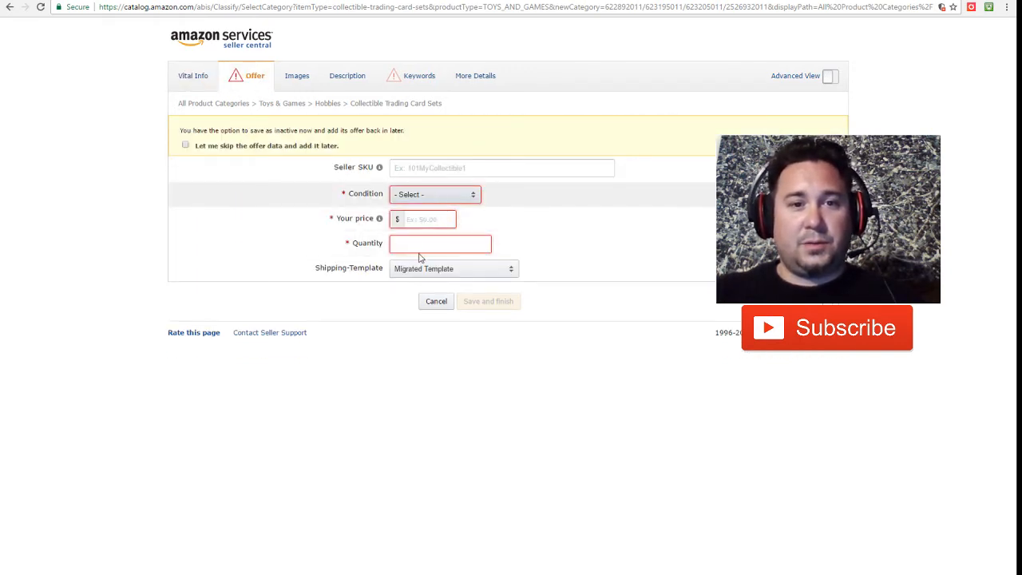
{"action": "left_click", "coordinate": [417, 253]}
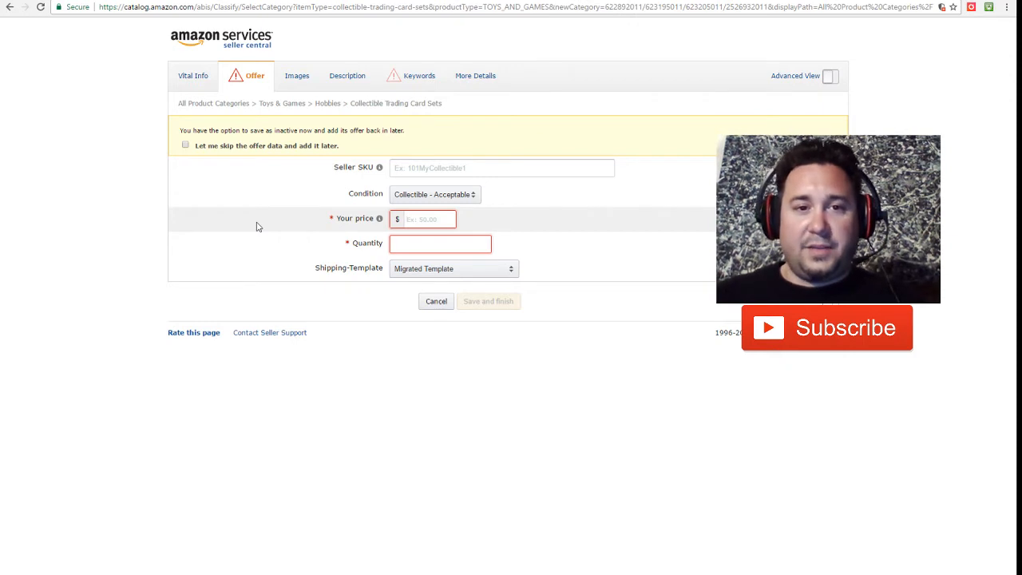
Step: Set the offer's price to $9.99 and its quantity to 100
{"action": "type", "text": "5"}
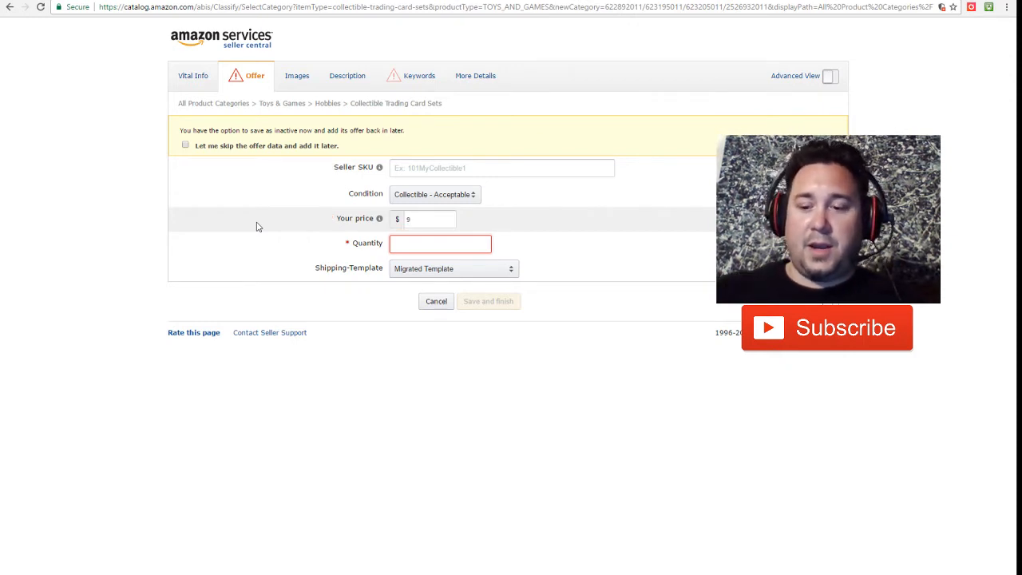
{"action": "type", "text": ".99"}
{"action": "key", "text": "Tab"}
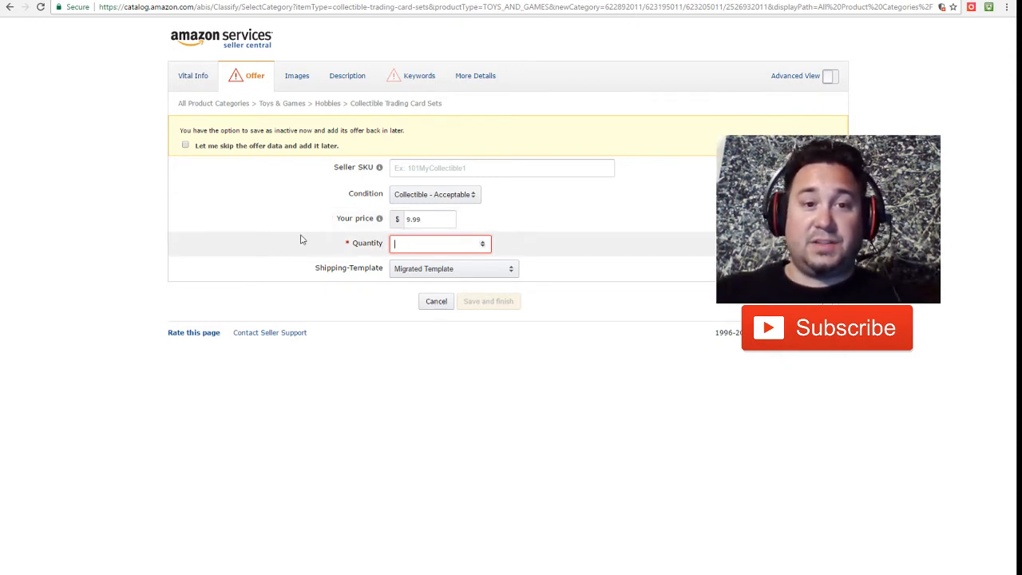
{"action": "type", "text": "100"}
{"action": "left_click", "coordinate": [260, 236]}
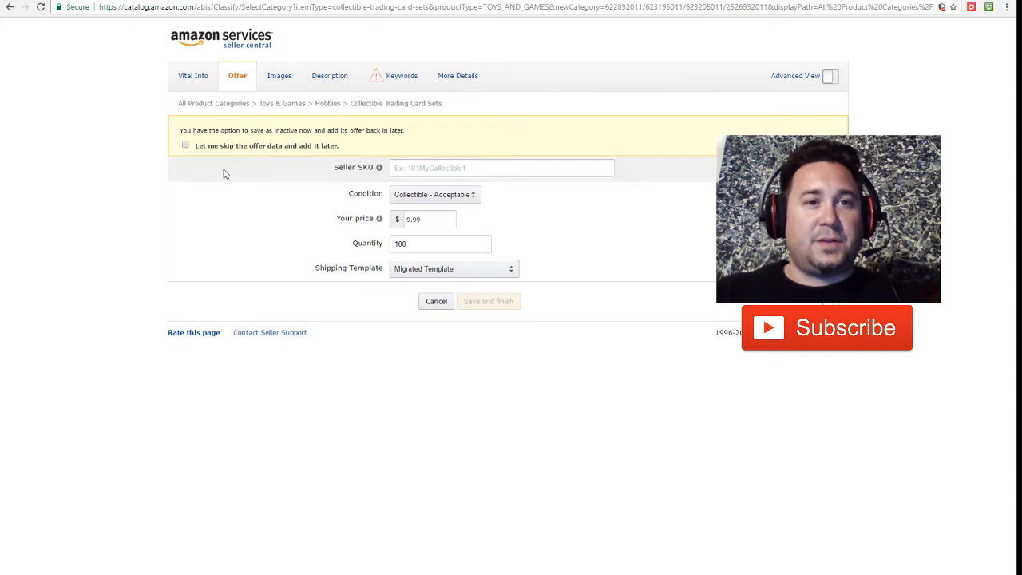
Step: Upload IMG_2751.JPG as the main product image and add IMG_2752.JPG, IMG_2753.JPG and one more card photo as additional images
{"action": "left_click", "coordinate": [276, 77]}
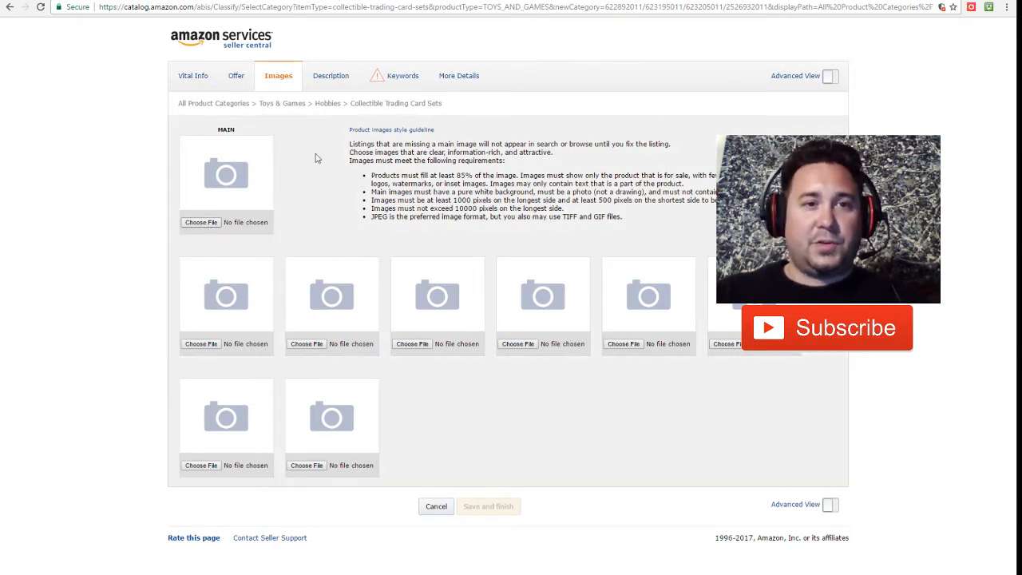
{"action": "left_click", "coordinate": [817, 526]}
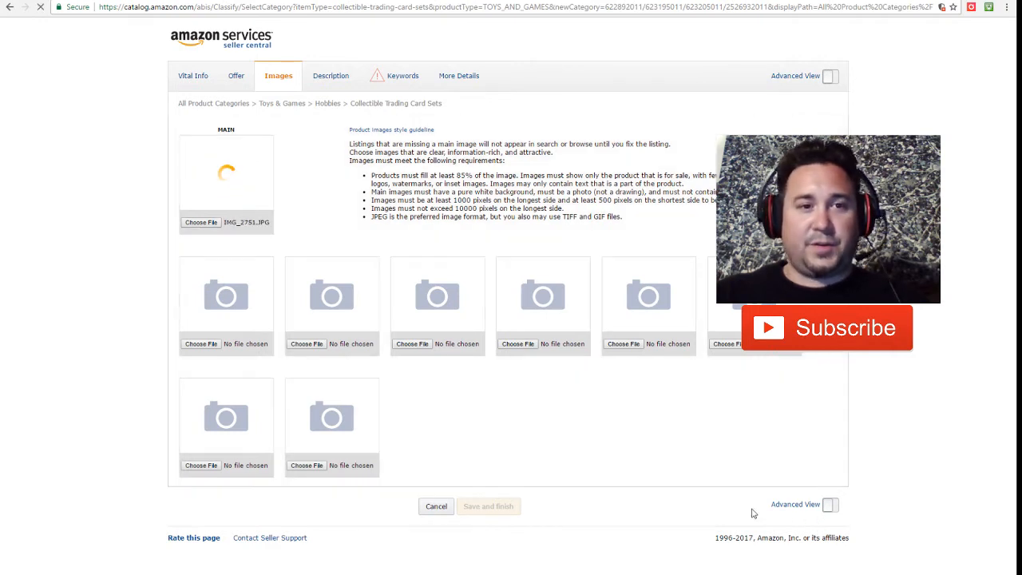
{"action": "left_click", "coordinate": [201, 344]}
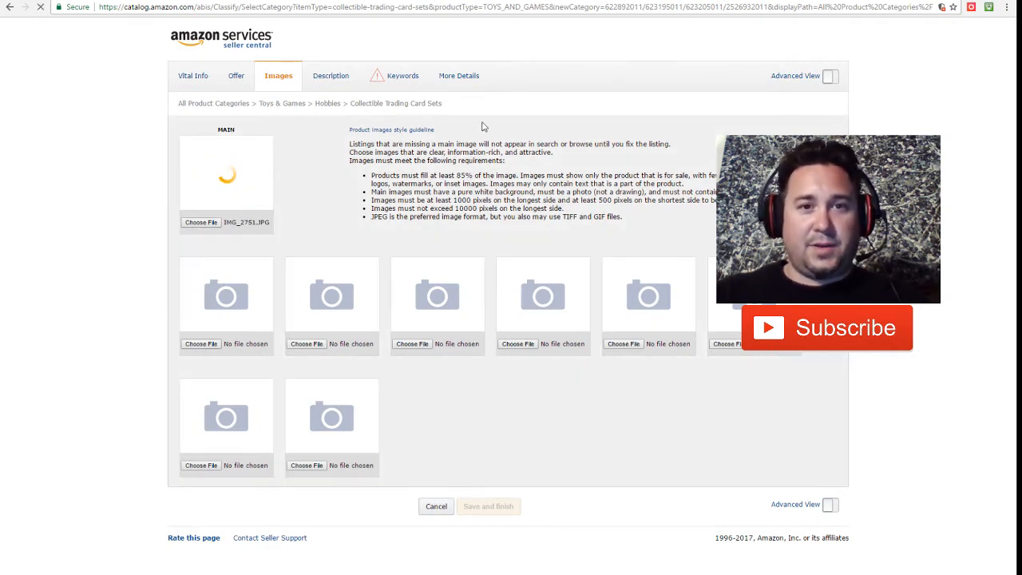
{"action": "left_click", "coordinate": [808, 523]}
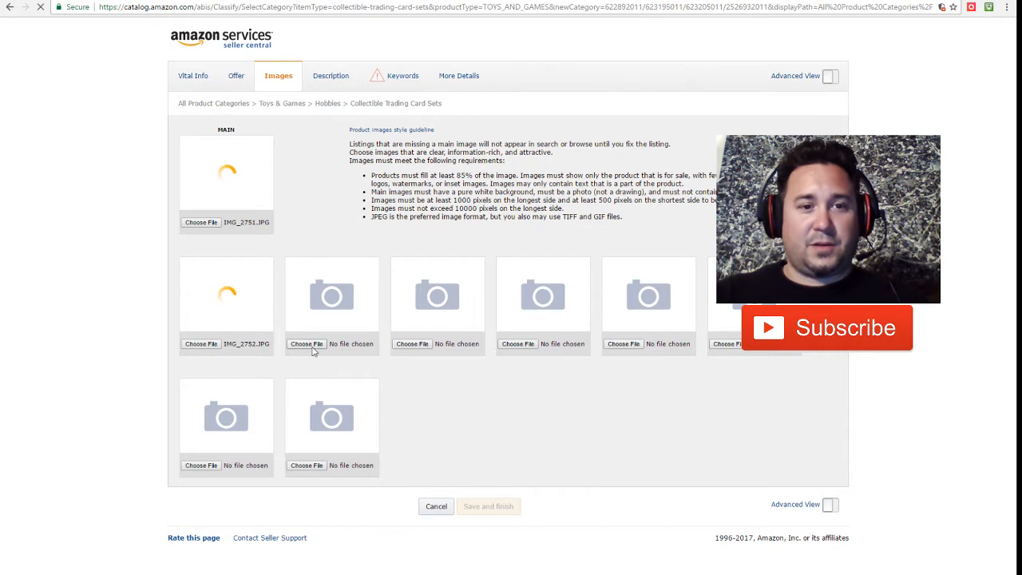
{"action": "left_click", "coordinate": [812, 525]}
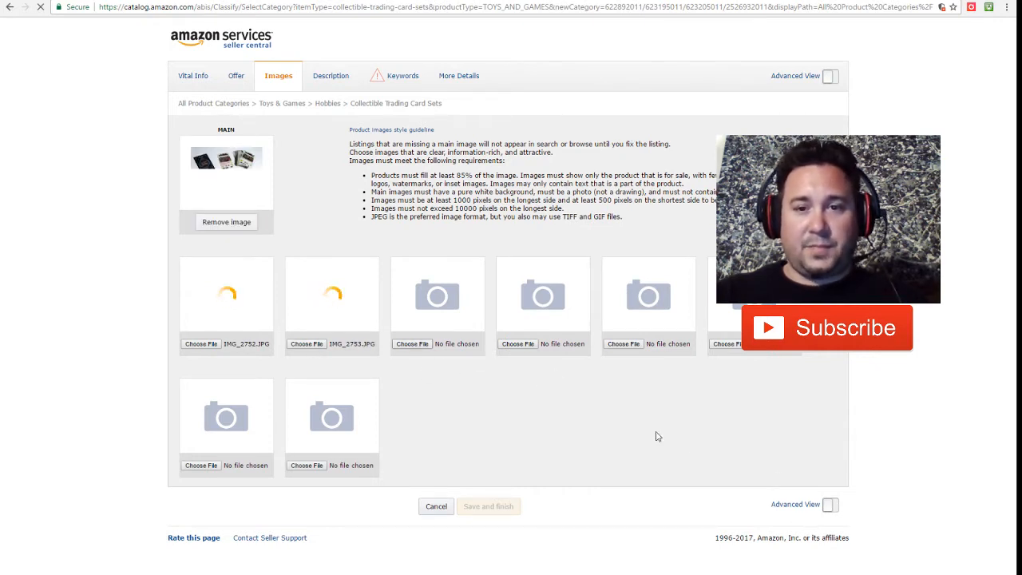
{"action": "left_click", "coordinate": [816, 531]}
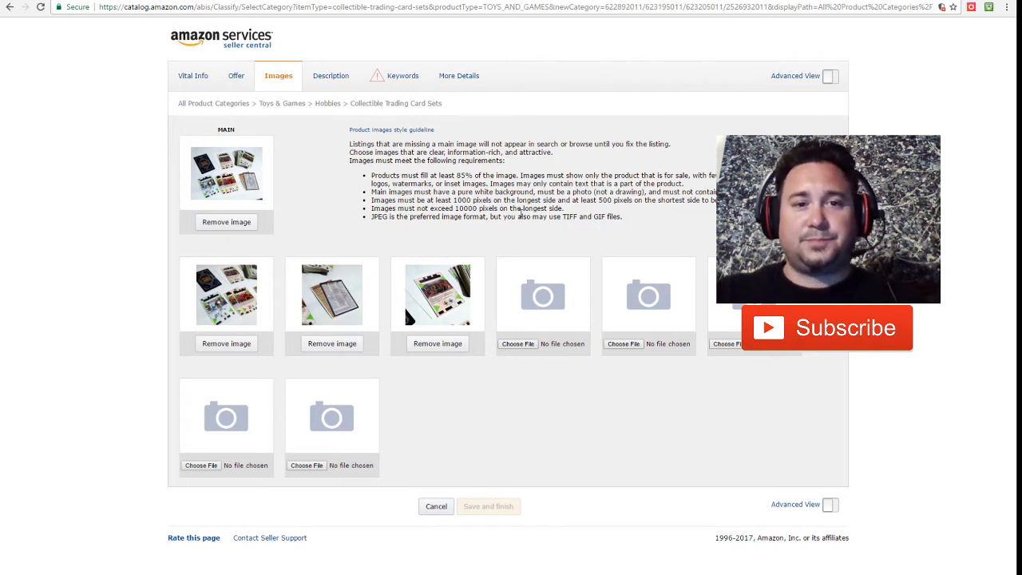
Step: Add three more key product feature fields to the listing's description section
{"action": "left_click", "coordinate": [330, 76]}
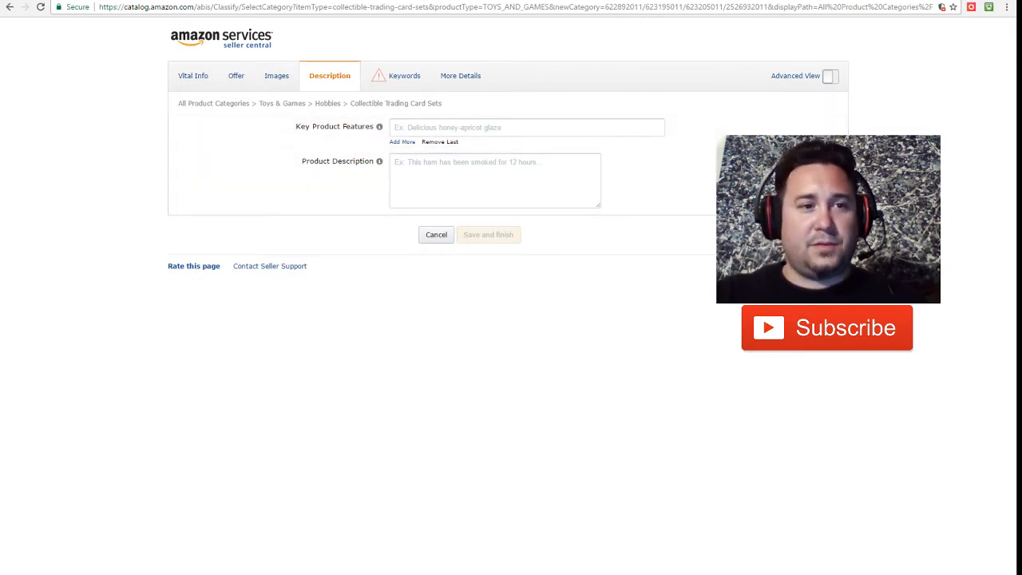
{"action": "left_click", "coordinate": [402, 141]}
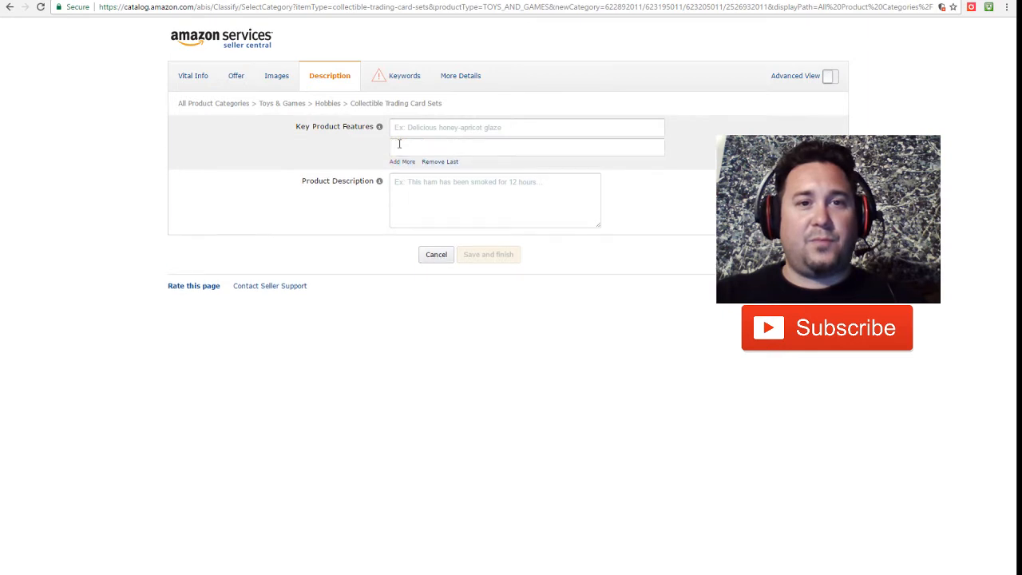
{"action": "left_click", "coordinate": [403, 162]}
{"action": "left_click", "coordinate": [404, 182]}
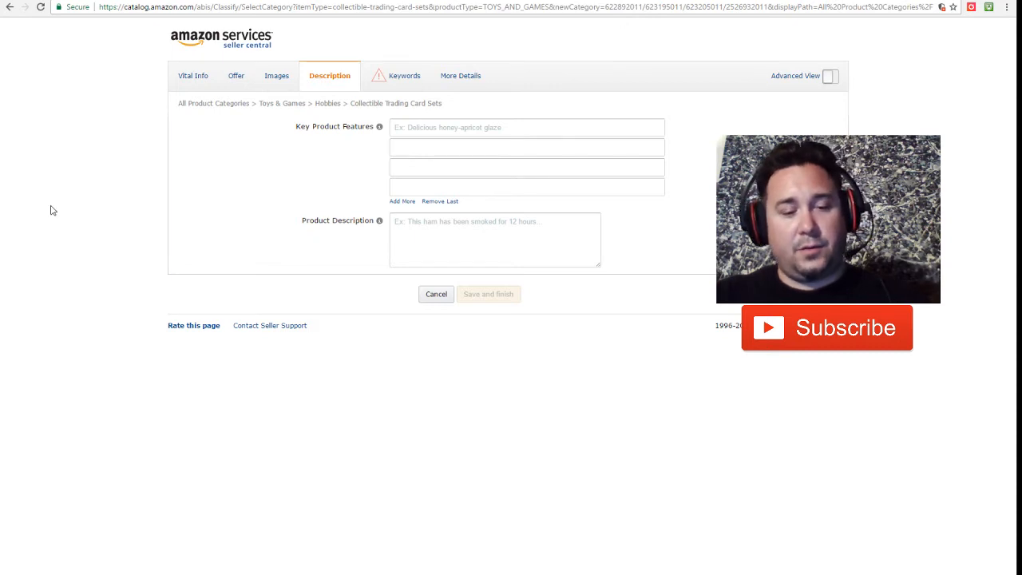
Step: Enter "Each Bundle will have 100 Random Cards." and "Look for Randomly Inserted Ultra Rares." as the first two key product features
{"action": "left_click", "coordinate": [538, 130]}
{"action": "type", "text": "Each Bundle will have 100 Random Cards."}
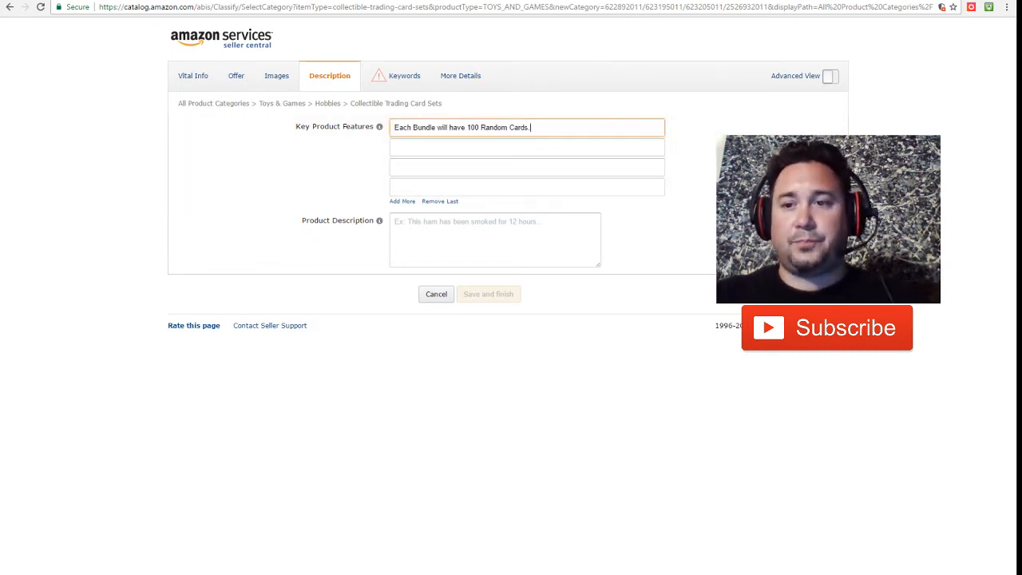
{"action": "left_click", "coordinate": [694, 243]}
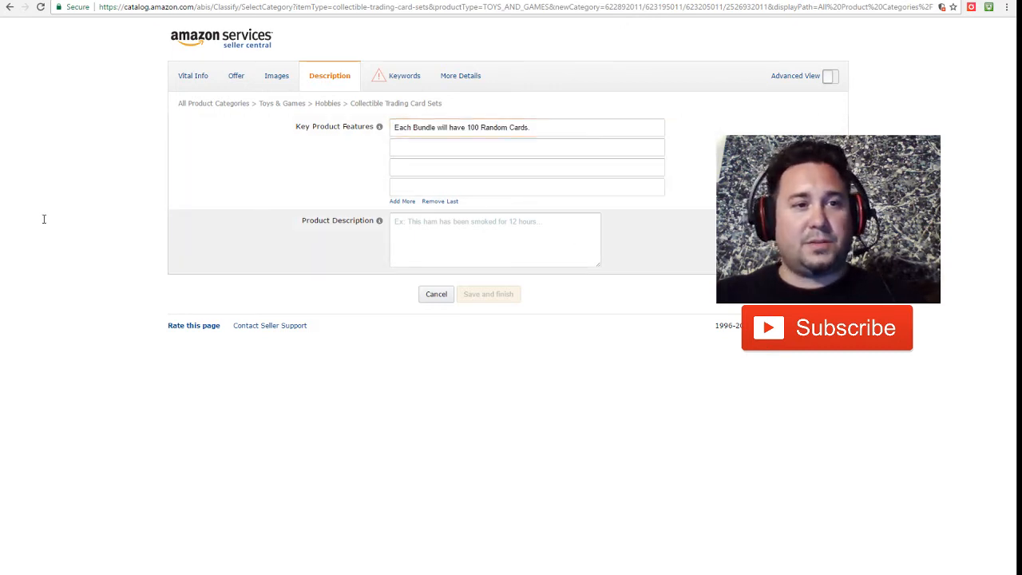
{"action": "left_click", "coordinate": [547, 150]}
{"action": "type", "text": "Look for Randomly Inserted Ultra Rares."}
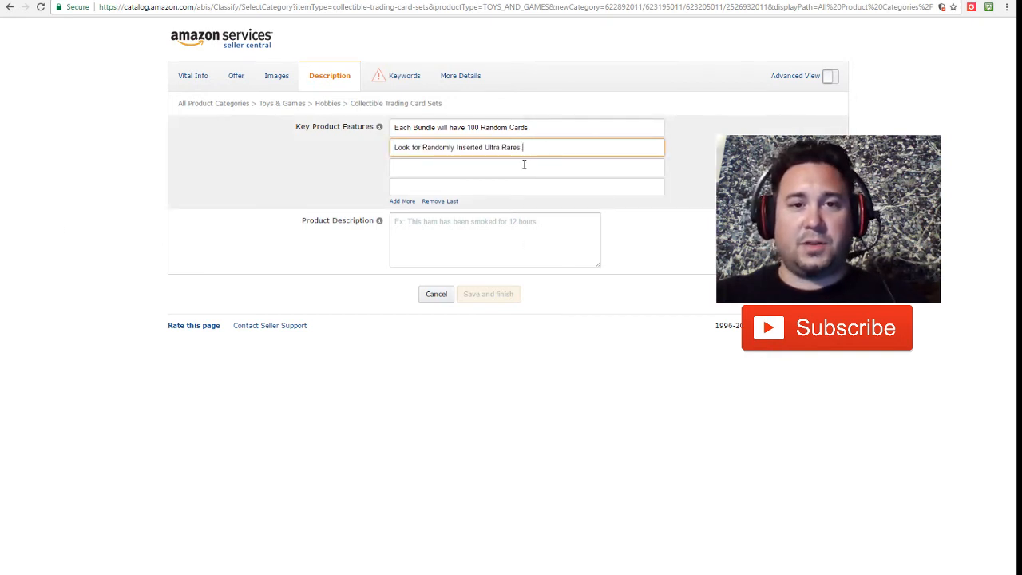
Step: Enter "Each Bundle will contain bonus cards exclusive to the bundle." as the third key product feature
{"action": "left_click", "coordinate": [524, 164]}
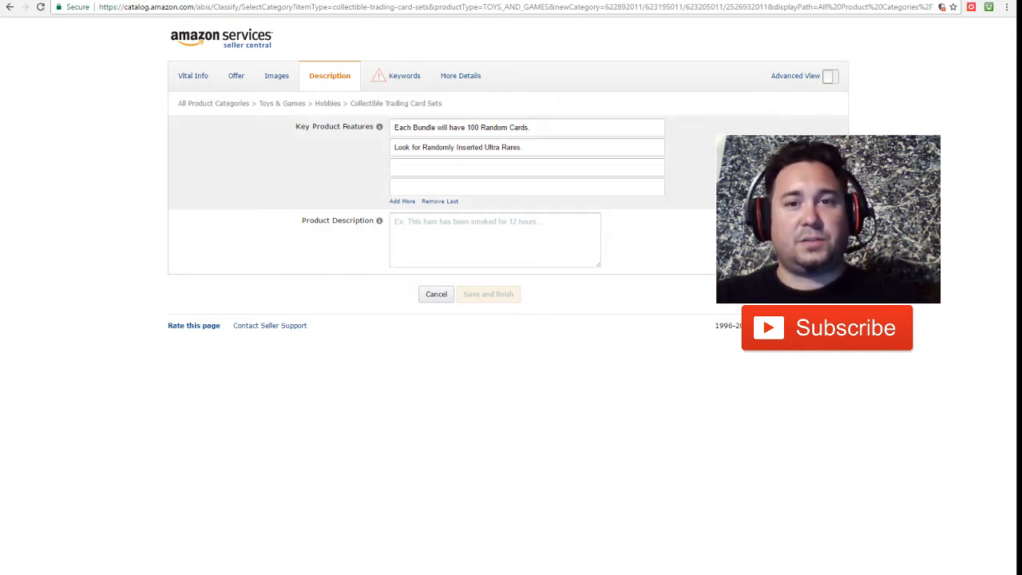
{"action": "left_click", "coordinate": [488, 167]}
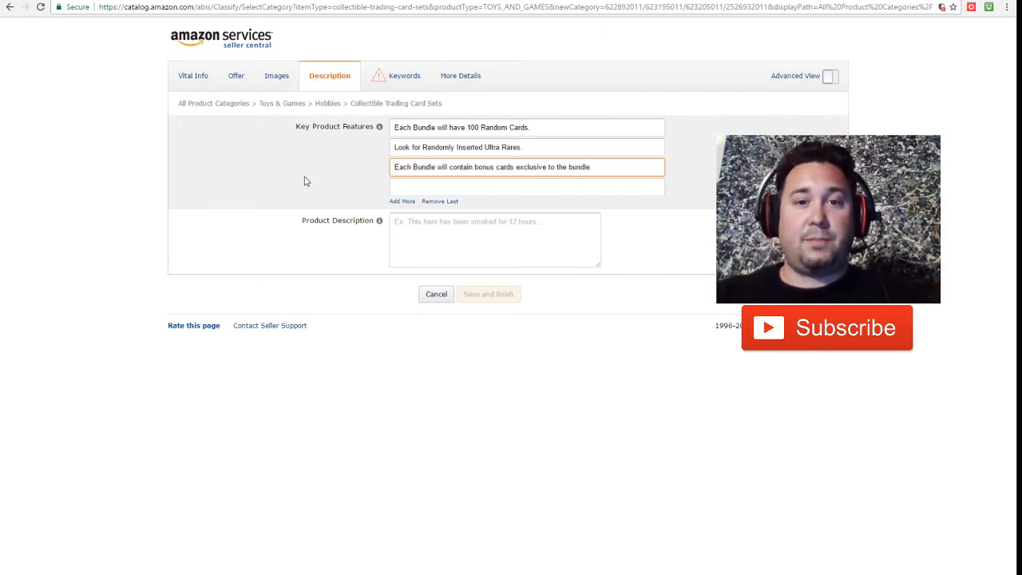
Step: Enter "Cards Condition will range from Brand New to Used. But still will work in game." as the fourth key product feature
{"action": "left_click", "coordinate": [400, 186]}
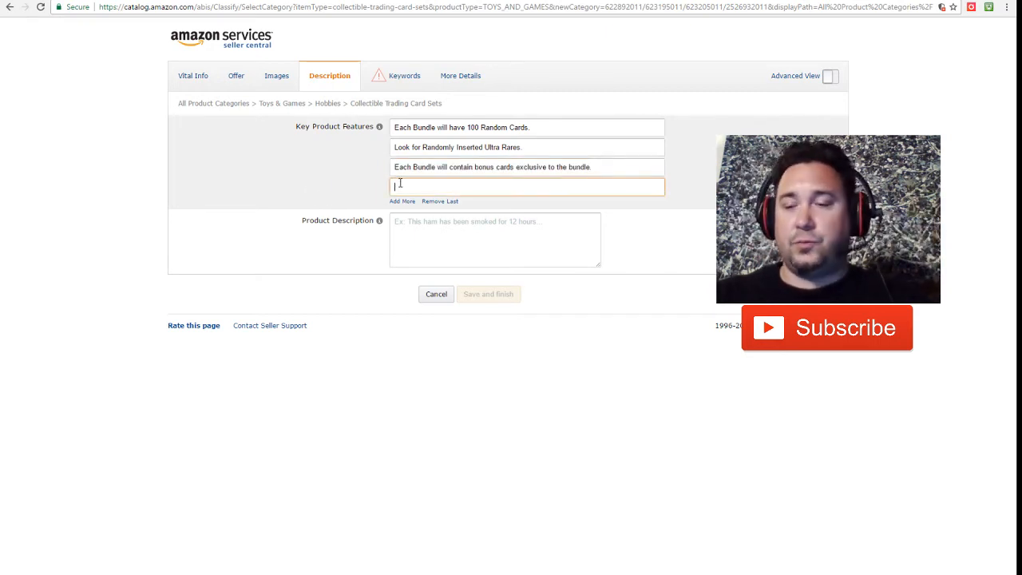
{"action": "left_click", "coordinate": [974, 288]}
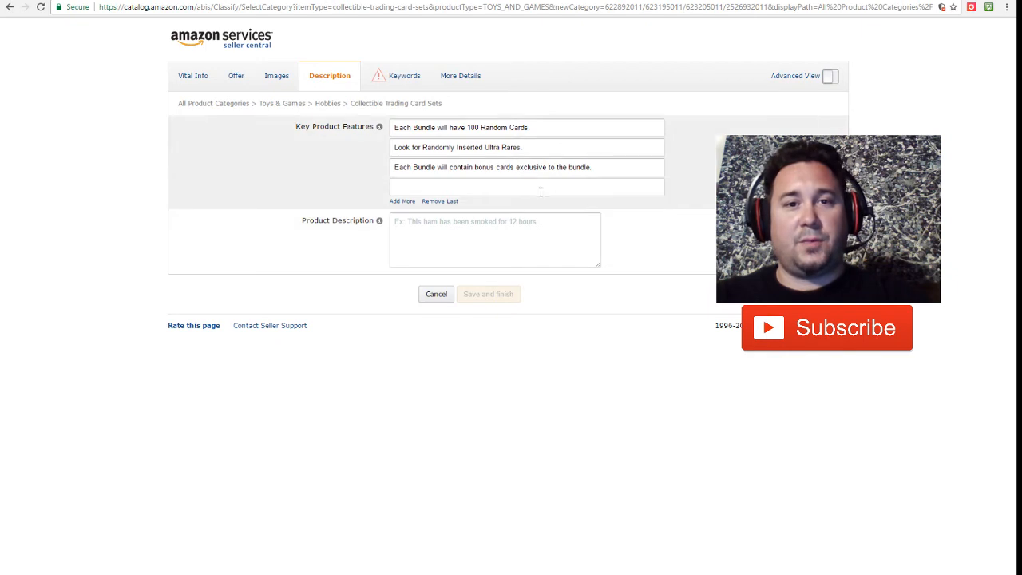
{"action": "left_click", "coordinate": [534, 187]}
{"action": "type", "text": "Cards Condition will range from Brand New To Used. But still will work in game."}
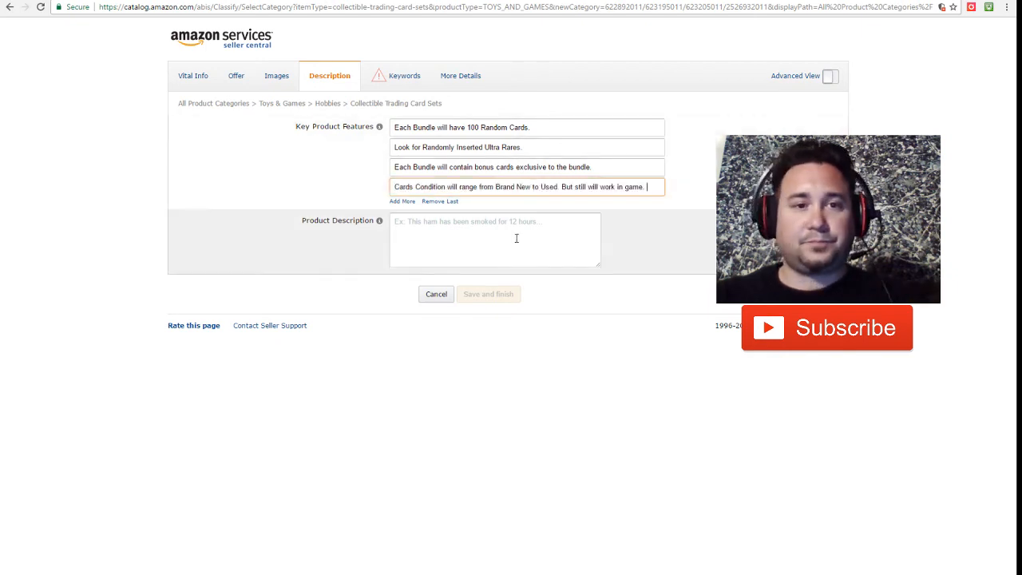
Step: Paste the prepared bundle text, covering the 100 mixed cards, Series One to Three and random ultra rares, as the product description
{"action": "left_click", "coordinate": [462, 242]}
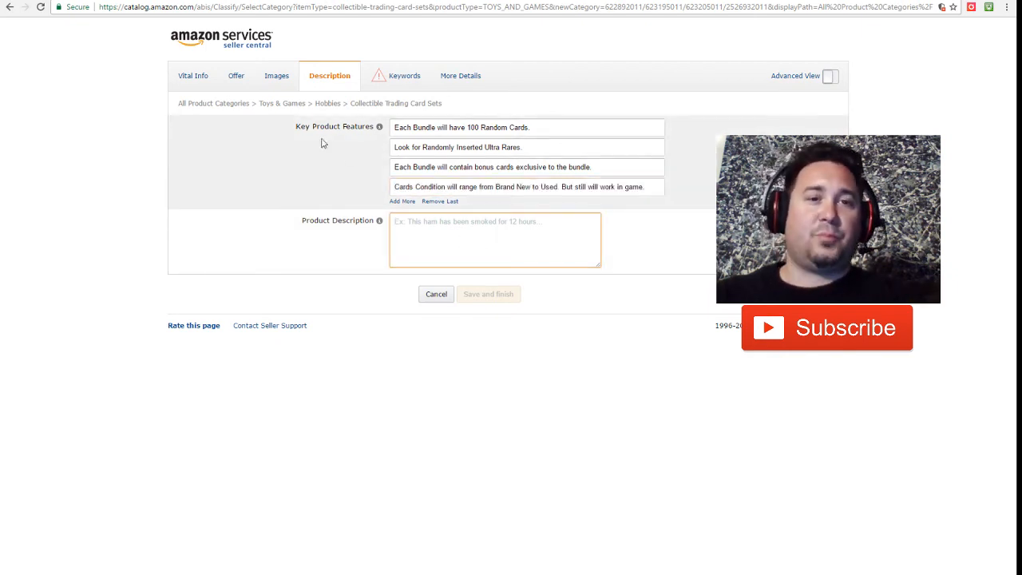
{"action": "mouse_move", "coordinate": [379, 129]}
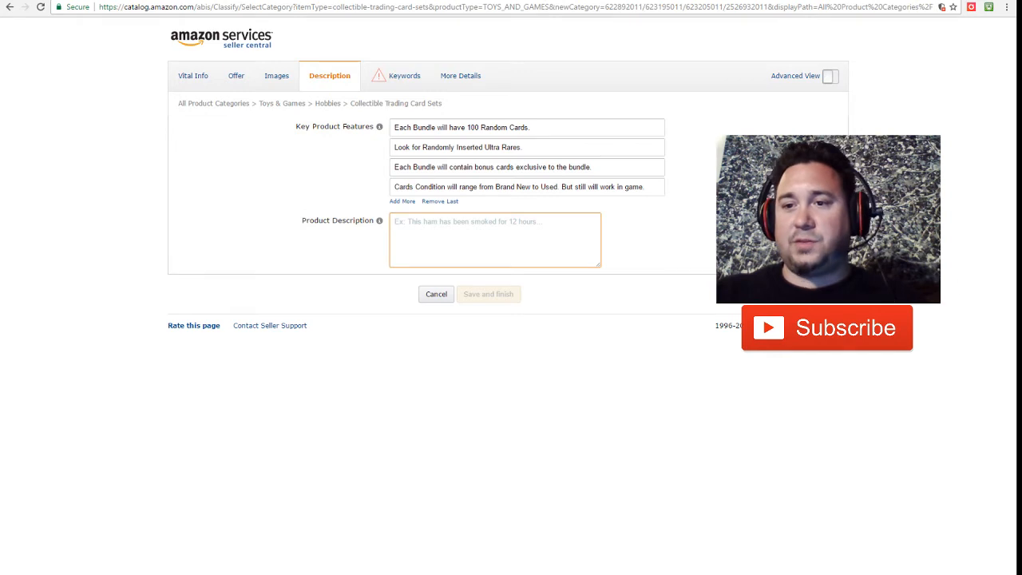
{"action": "left_click", "coordinate": [1000, 280]}
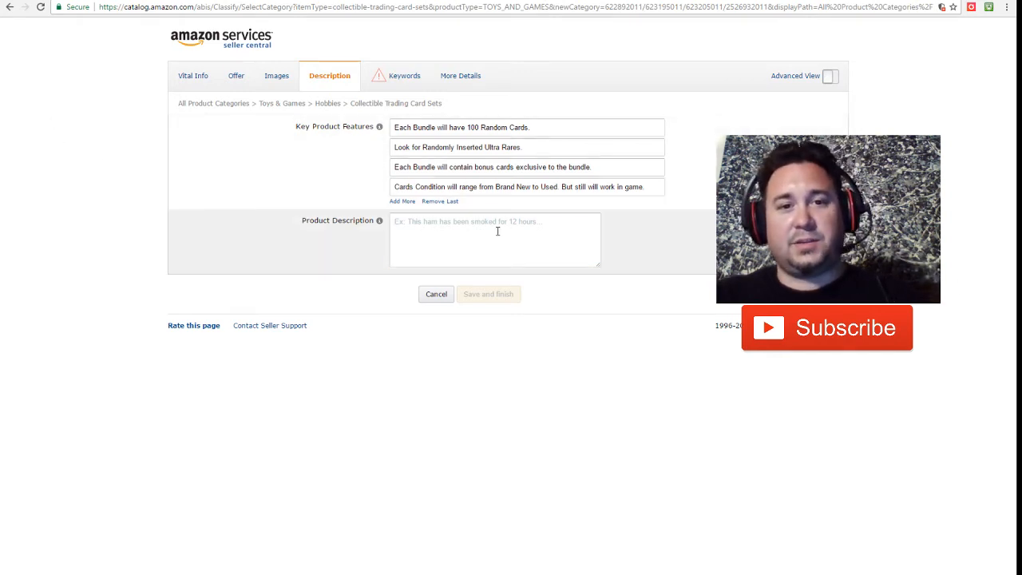
{"action": "left_click", "coordinate": [498, 230]}
{"action": "key", "text": "ctrl+v"}
{"action": "mouse_move", "coordinate": [597, 250]}
{"action": "left_mouse_down"}
{"action": "mouse_move", "coordinate": [598, 225]}
{"action": "mouse_move", "coordinate": [602, 253]}
{"action": "left_mouse_up"}
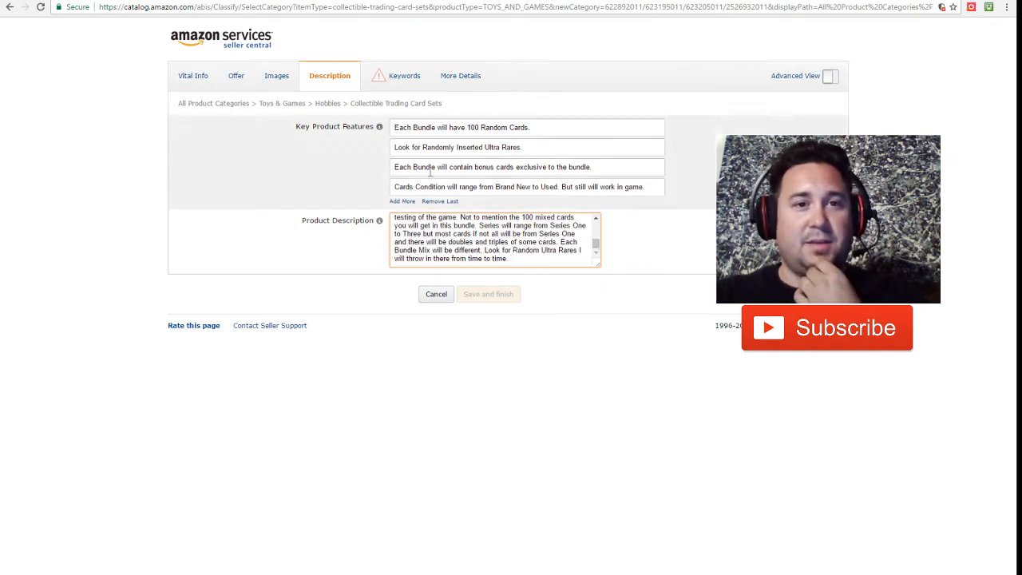
Step: Go to the listing's keywords section and begin editing the target audience
{"action": "left_click", "coordinate": [401, 76]}
{"action": "left_click", "coordinate": [434, 126]}
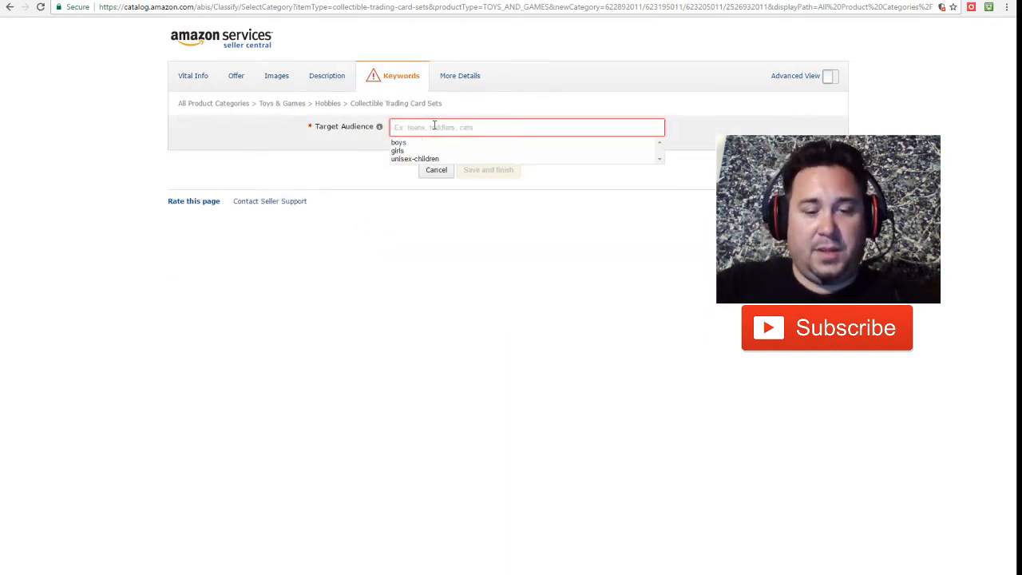
{"action": "type", "text": "Eye o"}
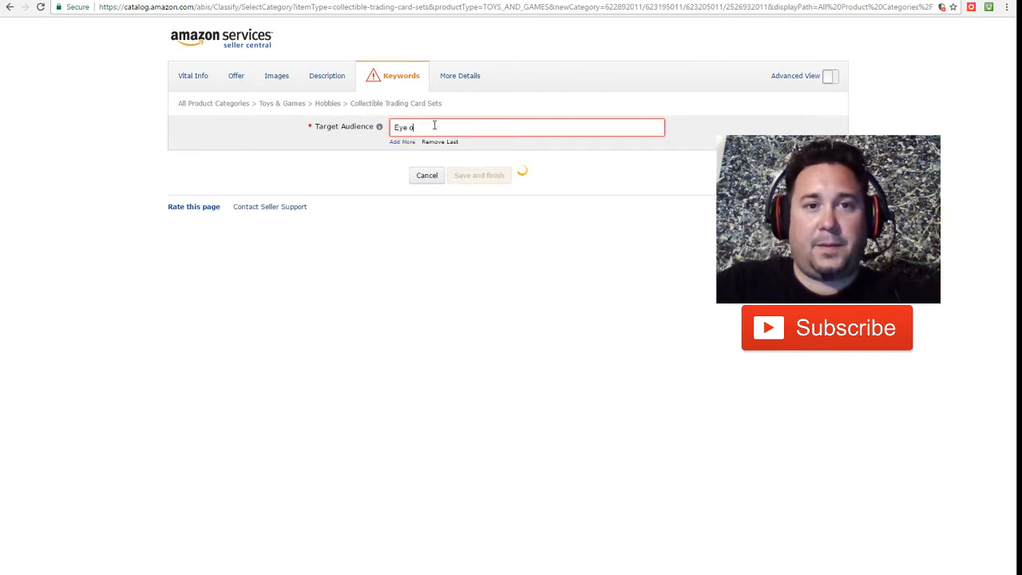
{"action": "type", "text": "f Judgment"}
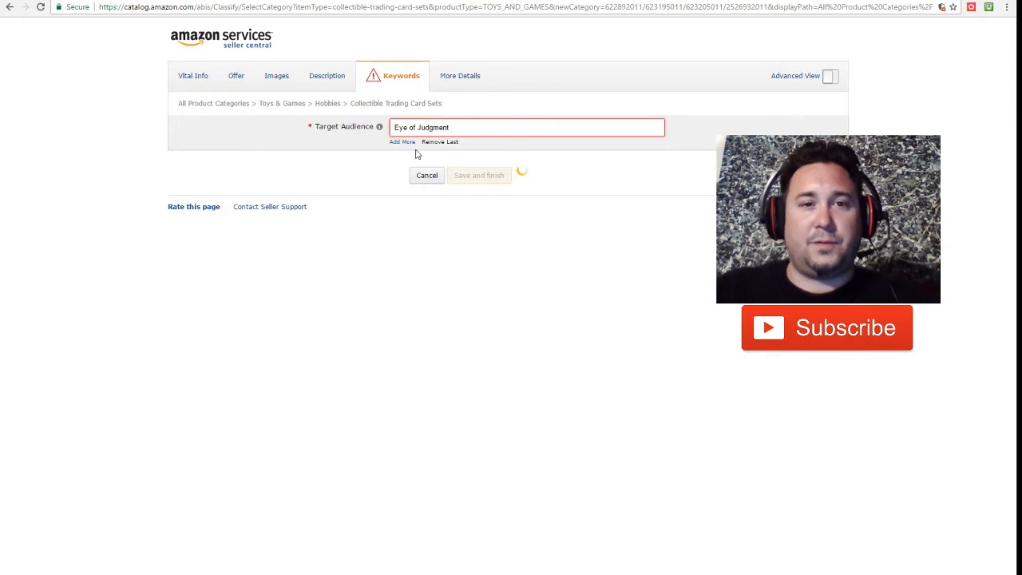
{"action": "left_click_drag", "start_coordinate": [452, 127], "coordinate": [380, 128]}
{"action": "key", "text": "BackSpace"}
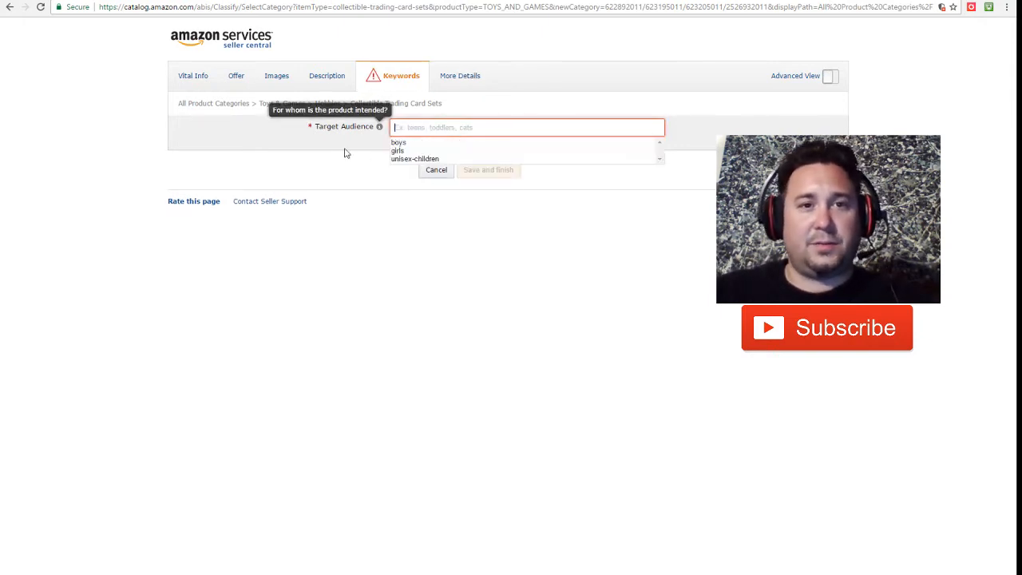
Step: Choose unisex-children as the target audience and turn on the advanced view of the listing form
{"action": "left_click", "coordinate": [402, 160]}
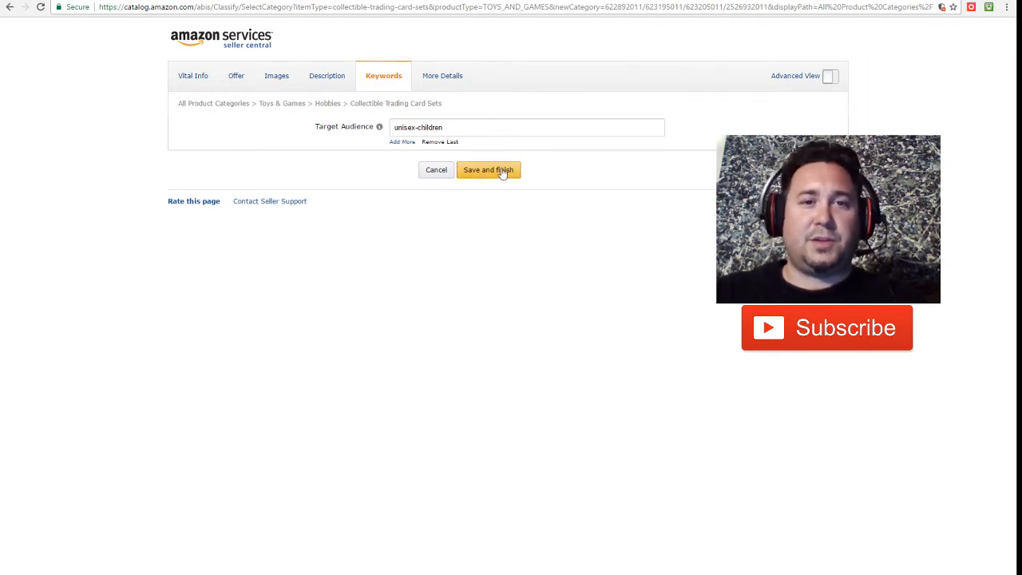
{"action": "left_click", "coordinate": [830, 77]}
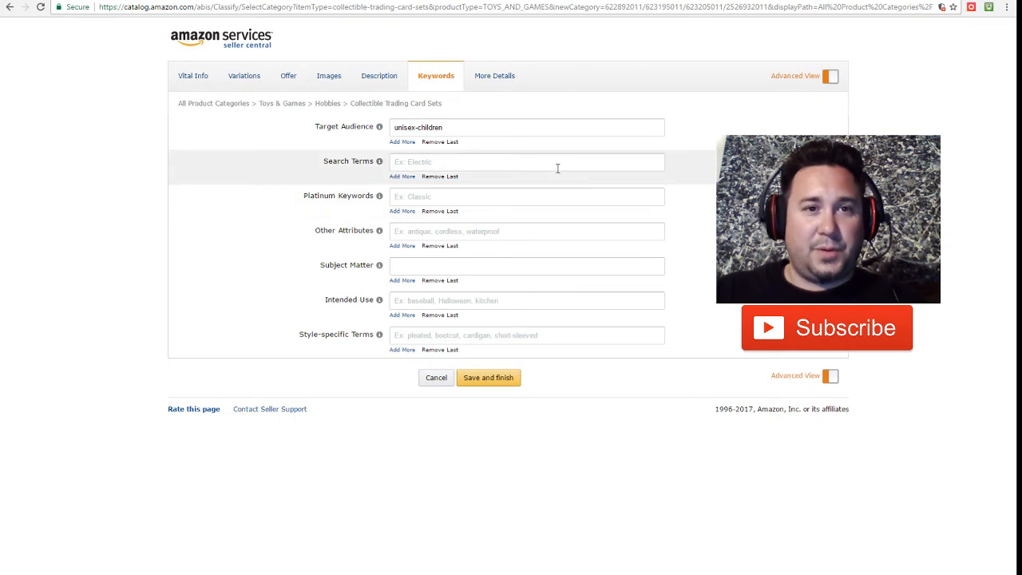
Step: Enter "Eye of Judgment" and the alternative spelling "Eye of Judgement" as the first two search terms
{"action": "left_click", "coordinate": [439, 163]}
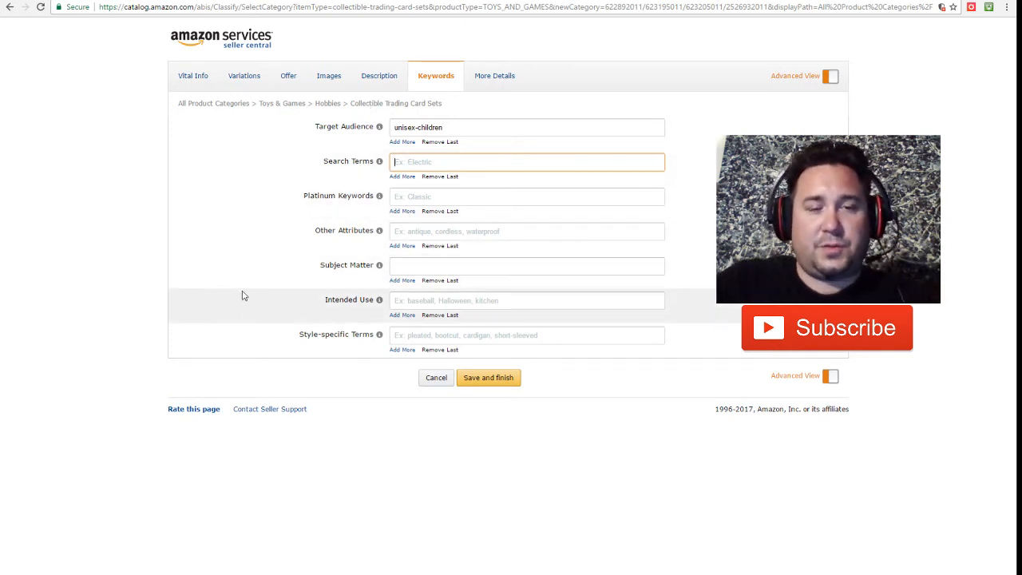
{"action": "type", "text": "Eye of Jud"}
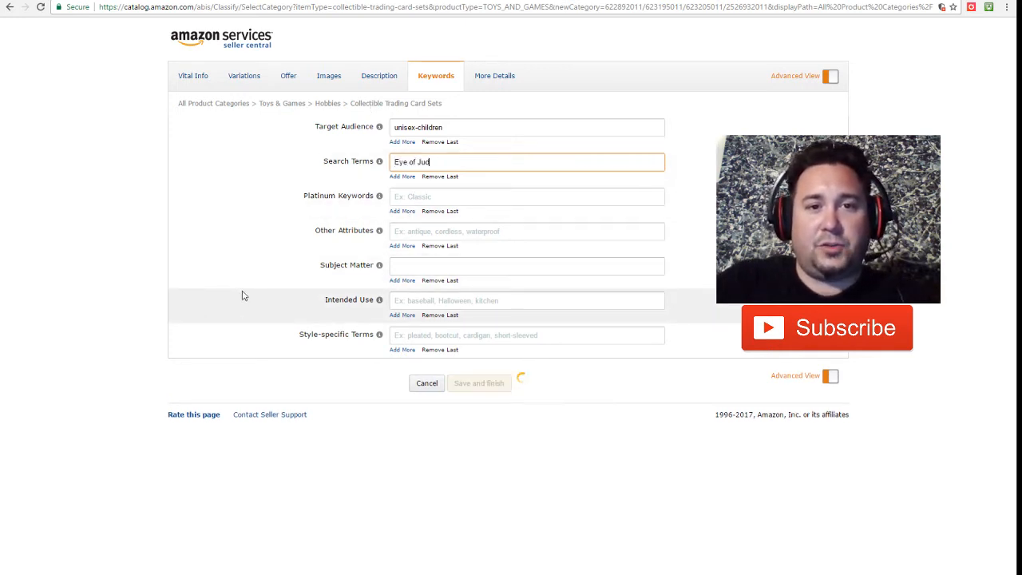
{"action": "type", "text": "gment"}
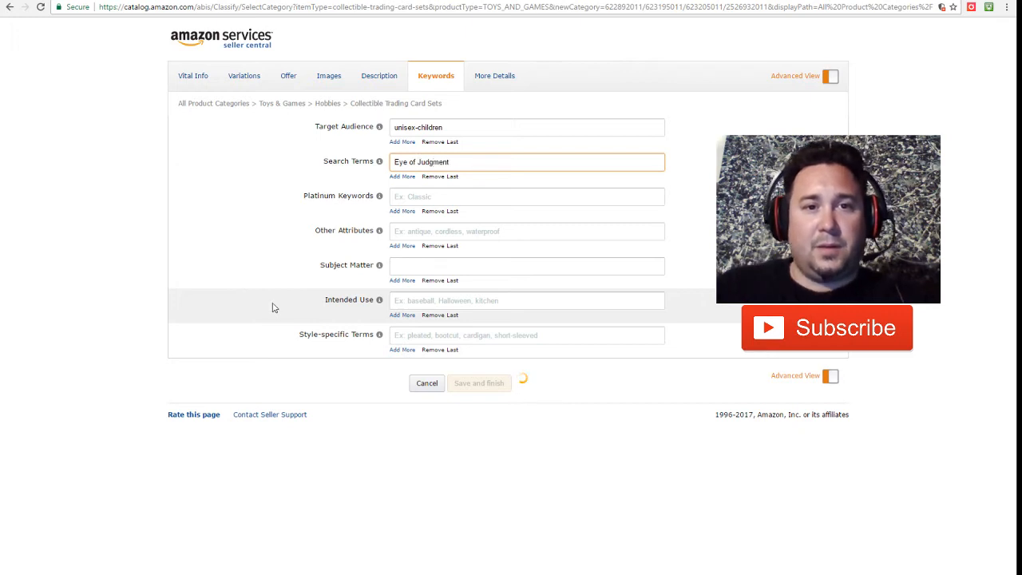
{"action": "left_click", "coordinate": [401, 176]}
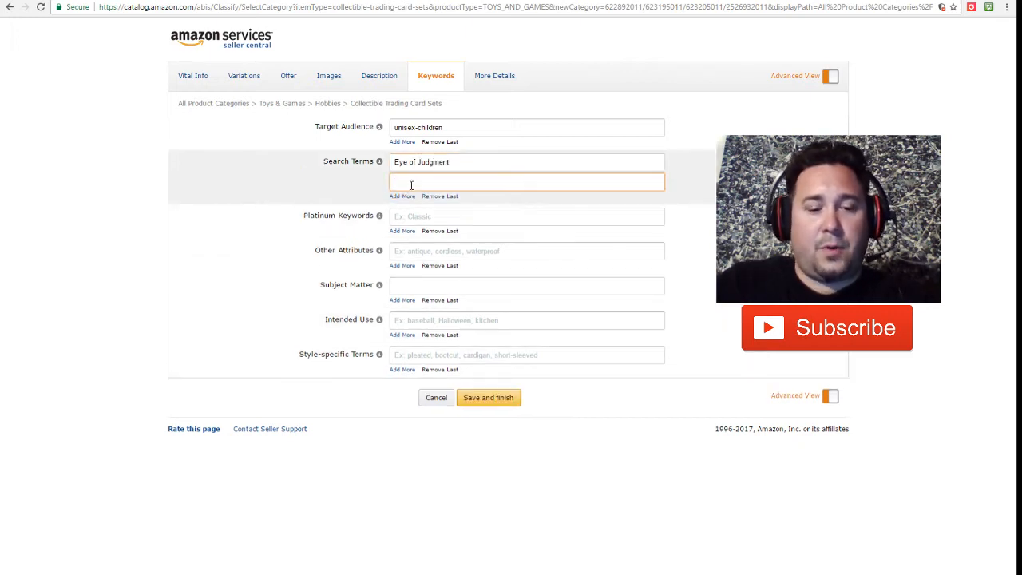
{"action": "type", "text": "Eye of Judgm"}
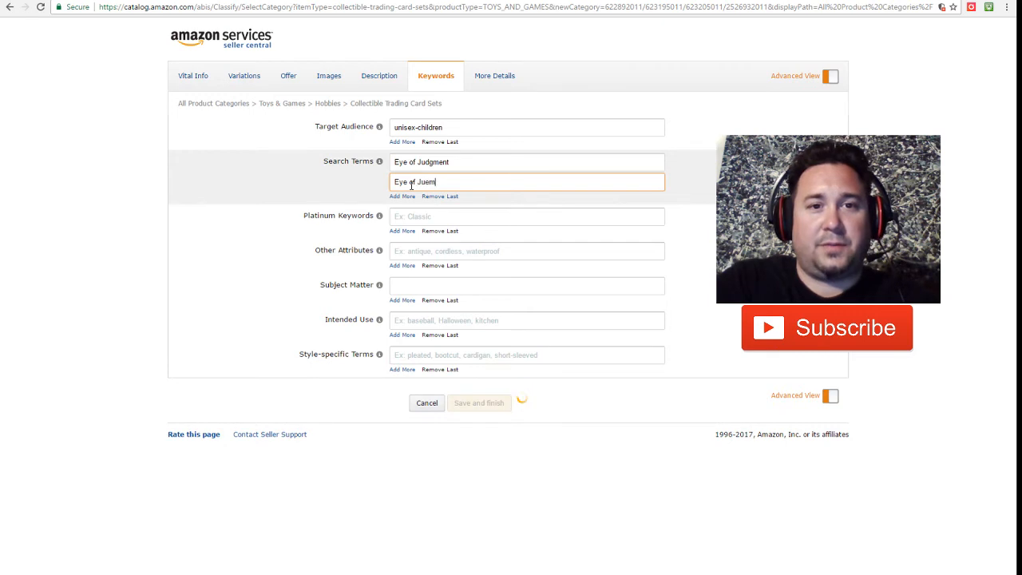
{"action": "key", "text": "BackSpace"}
{"action": "key", "text": "BackSpace"}
{"action": "type", "text": "gement"}
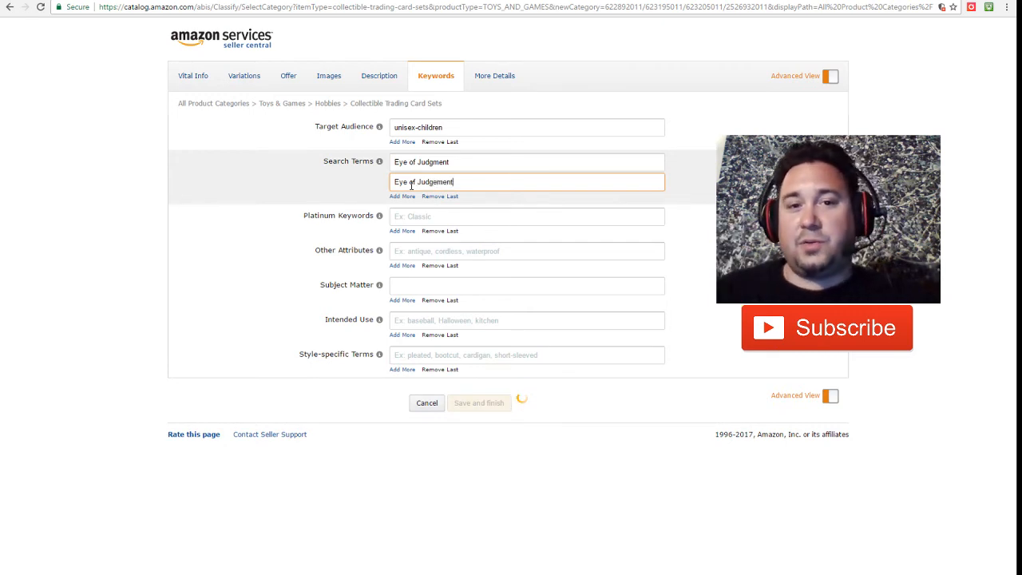
Step: Add "Sony Playstation 3", "Wizards of the Coast" and "Upper Deck" as the third, fourth and fifth search terms
{"action": "left_click", "coordinate": [402, 196]}
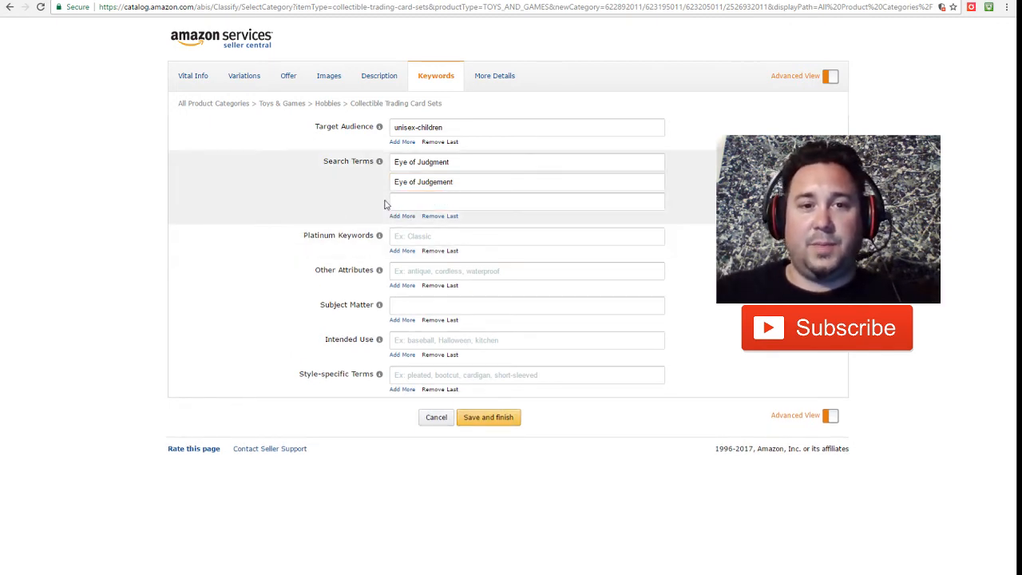
{"action": "left_click", "coordinate": [409, 202]}
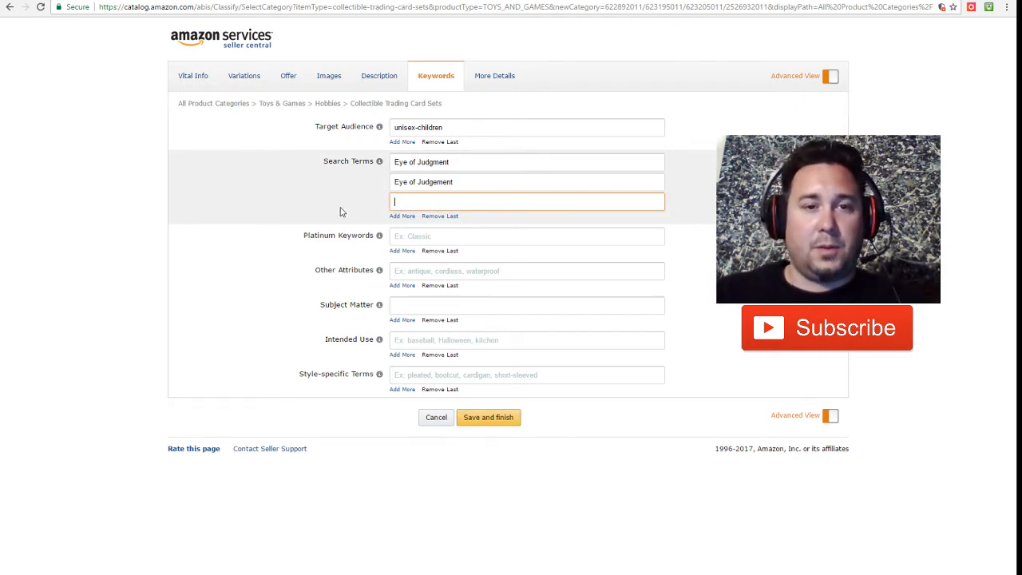
{"action": "type", "text": "Son"}
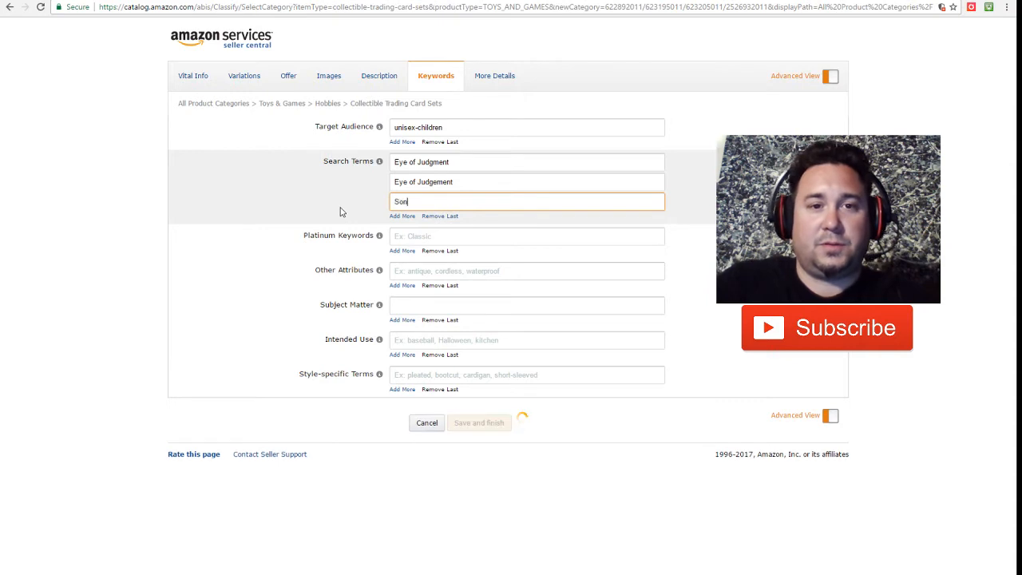
{"action": "type", "text": "y Playstation 3"}
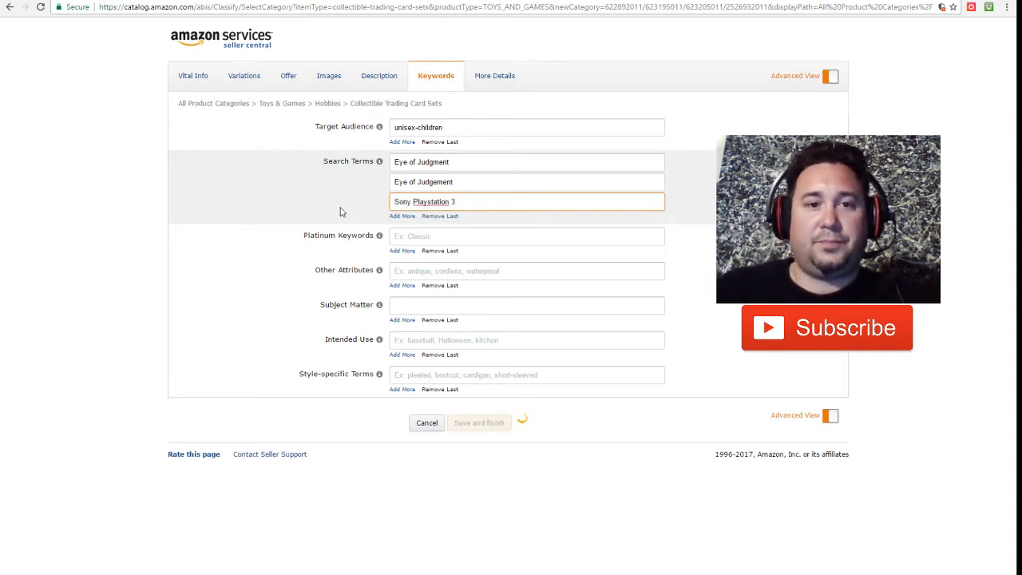
{"action": "left_click", "coordinate": [401, 217]}
{"action": "type", "text": "Wiz"}
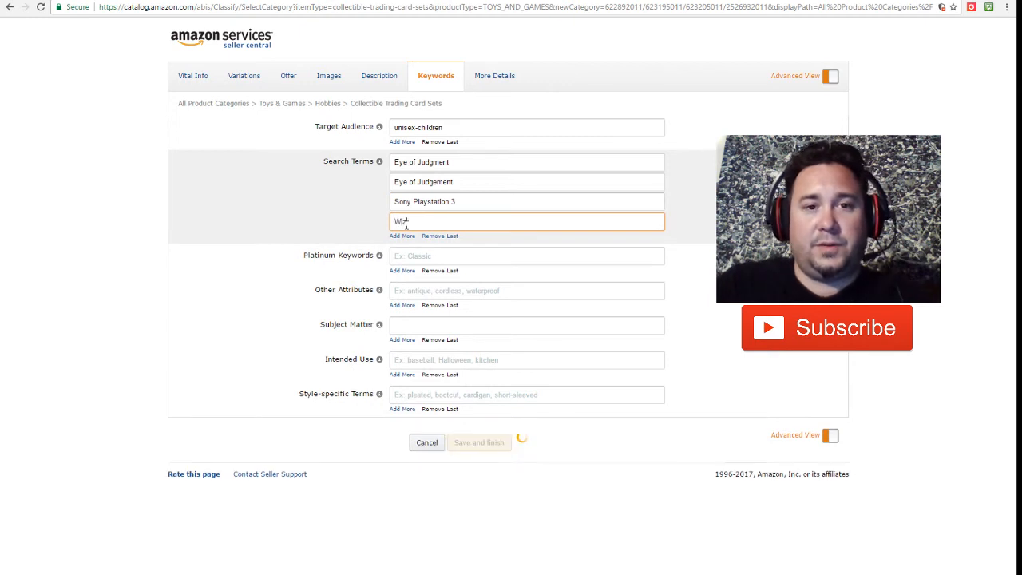
{"action": "type", "text": "ards of the Coast"}
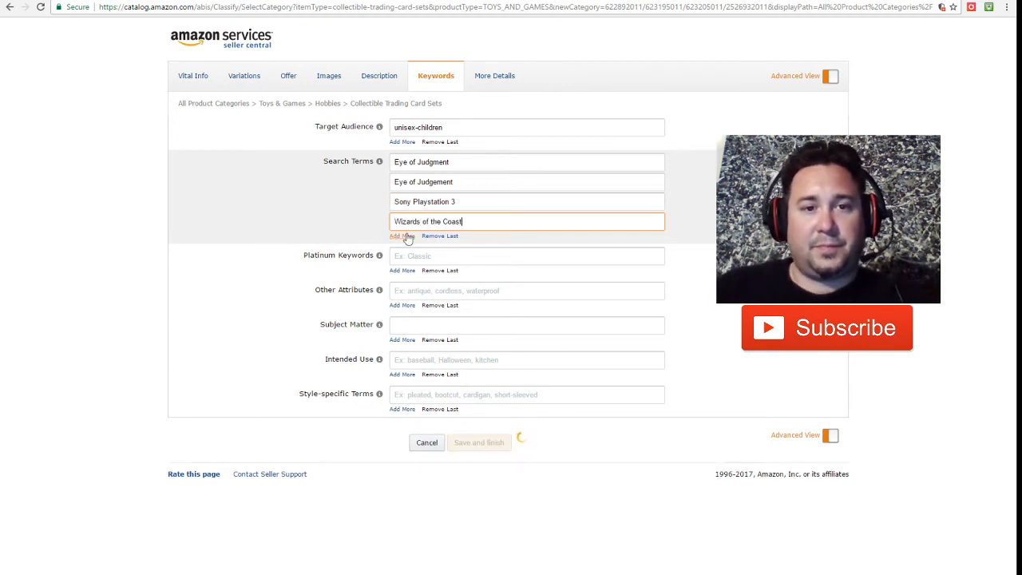
{"action": "left_click", "coordinate": [402, 236]}
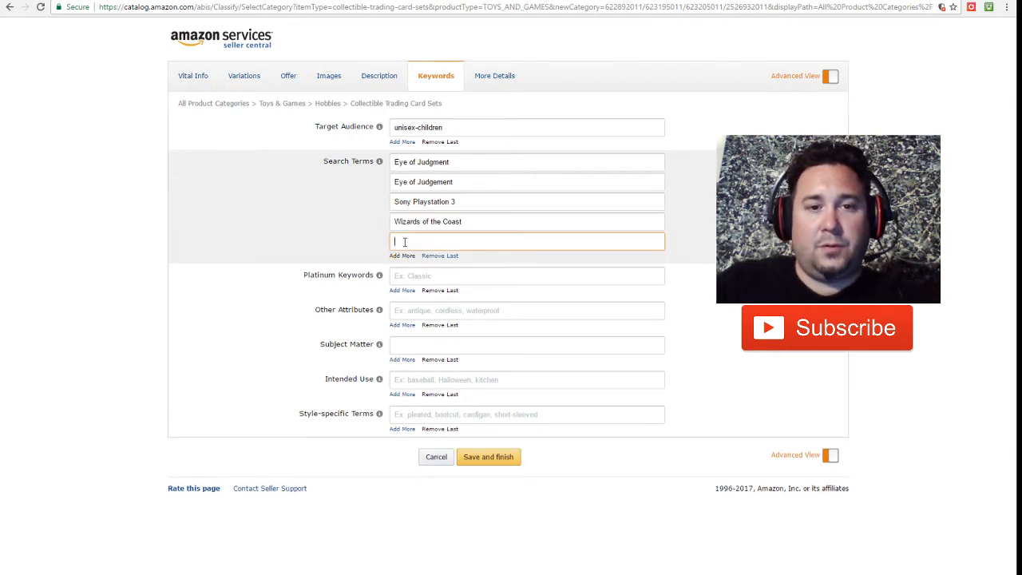
{"action": "type", "text": "Upper Deck"}
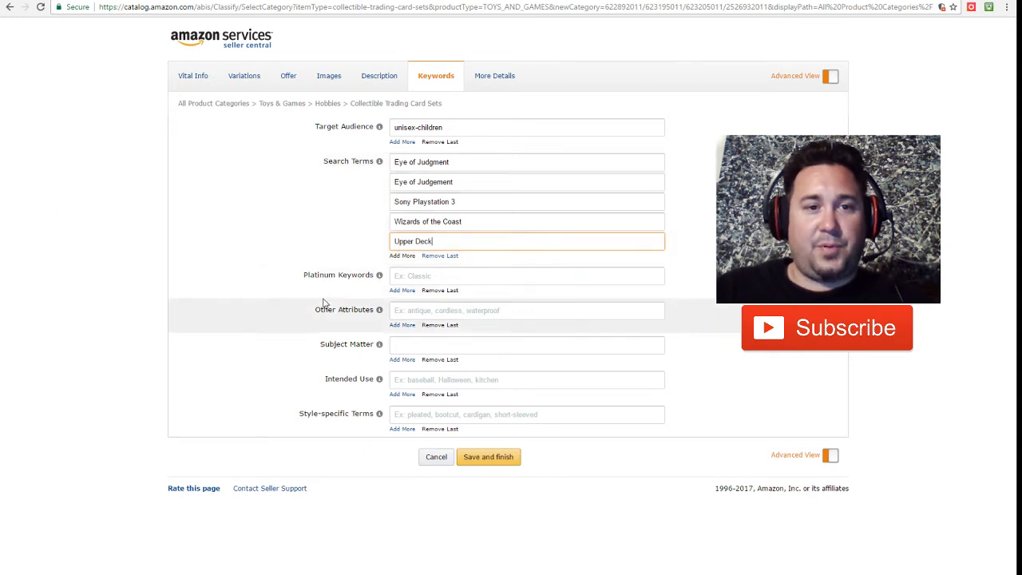
Step: Enter "PS3", "Collectible Cards" and "Augmented Reality" as the first three platinum keywords
{"action": "left_click", "coordinate": [443, 275]}
{"action": "type", "text": "PS3"}
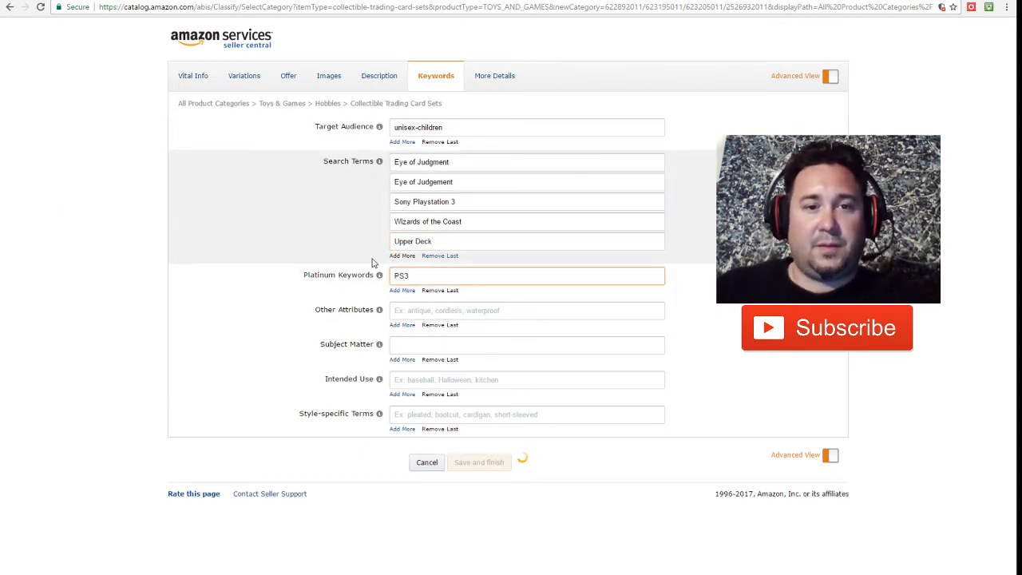
{"action": "left_click", "coordinate": [402, 289]}
{"action": "left_click", "coordinate": [433, 296]}
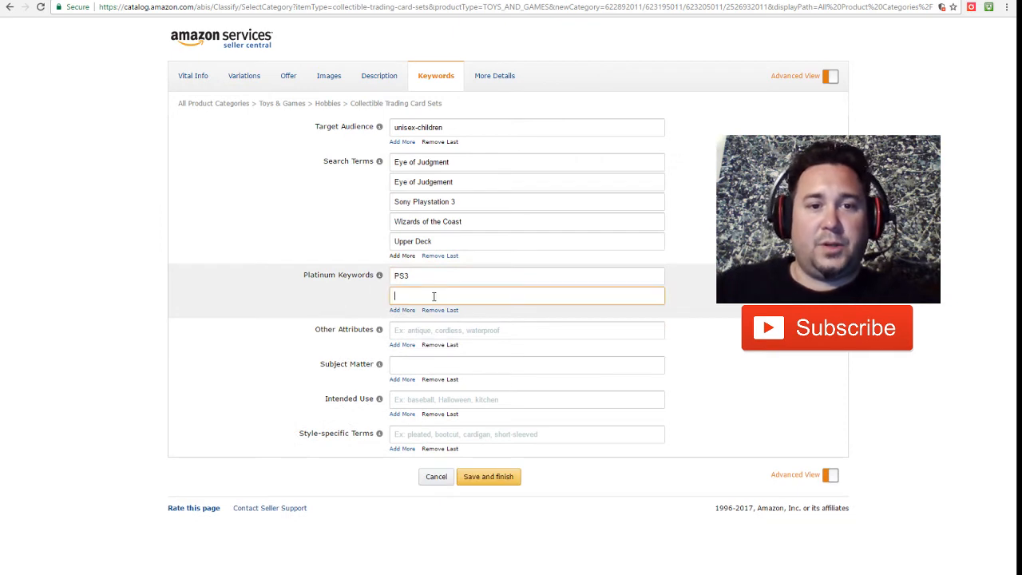
{"action": "type", "text": "Collecti"}
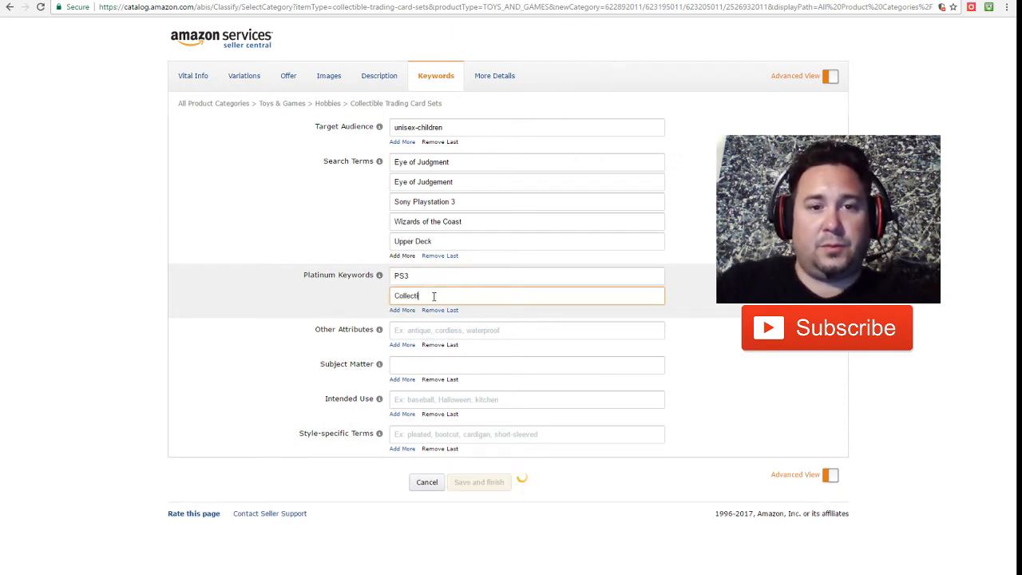
{"action": "type", "text": "ble Cards"}
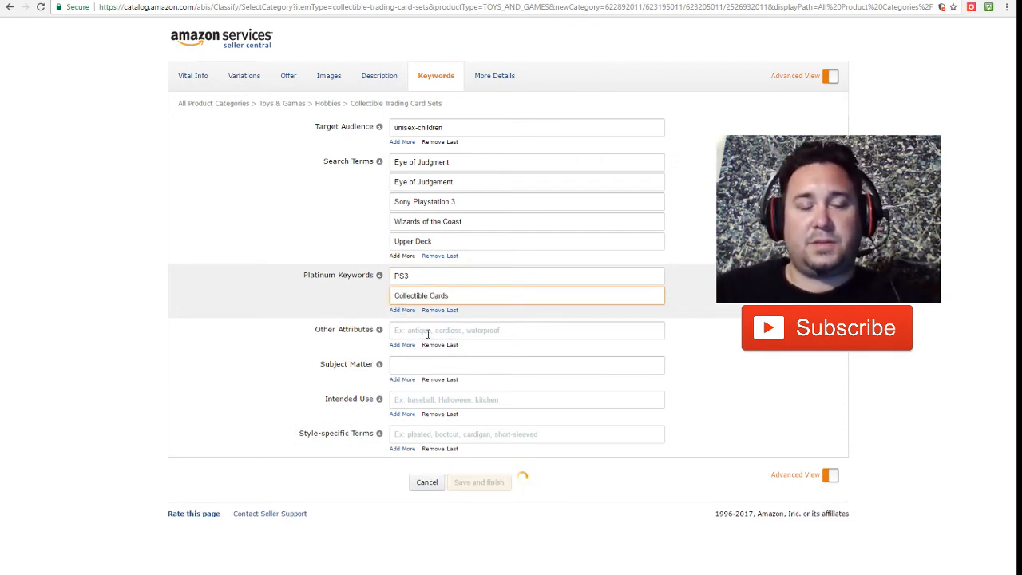
{"action": "left_click", "coordinate": [402, 310]}
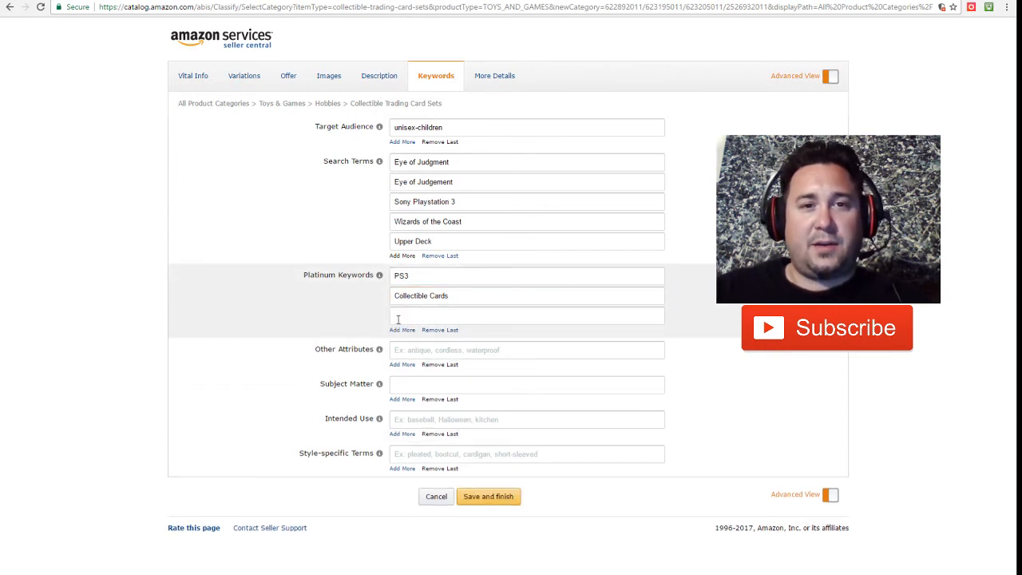
{"action": "left_click", "coordinate": [405, 314]}
{"action": "type", "text": "Augmented"}
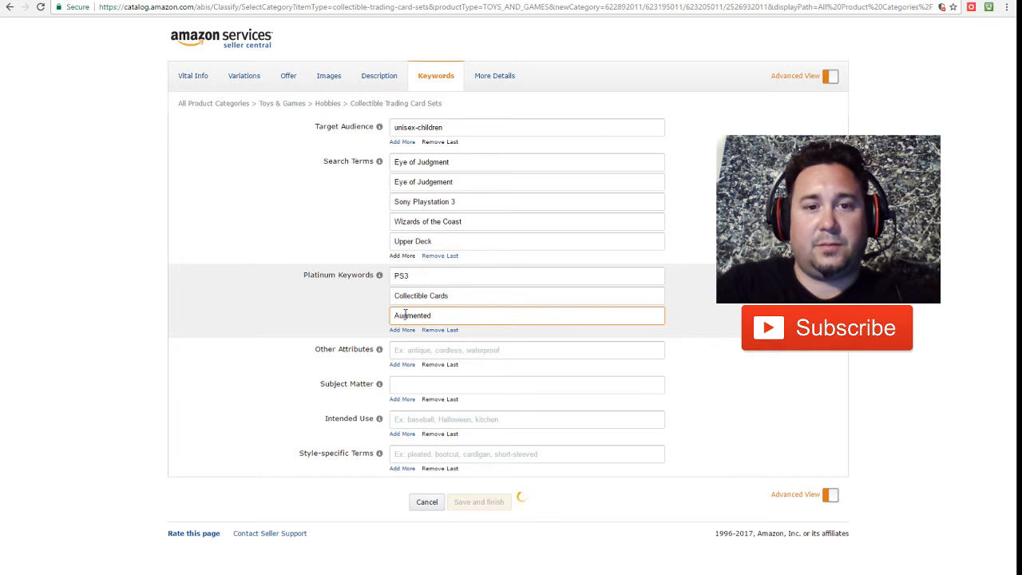
{"action": "type", "text": " Reality"}
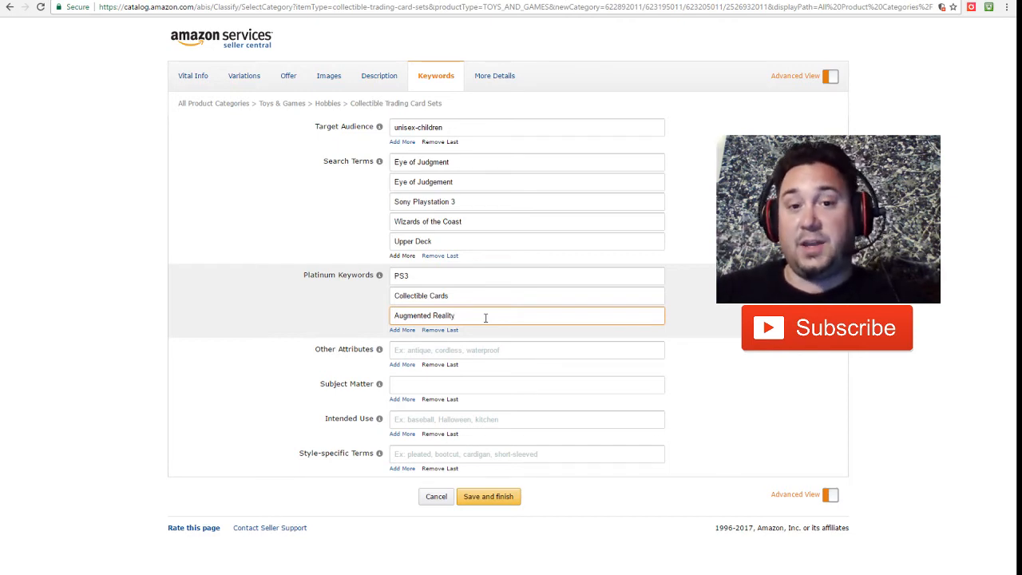
Step: Add "SOE" as the fourth platinum keyword of the listing
{"action": "left_click", "coordinate": [1020, 265]}
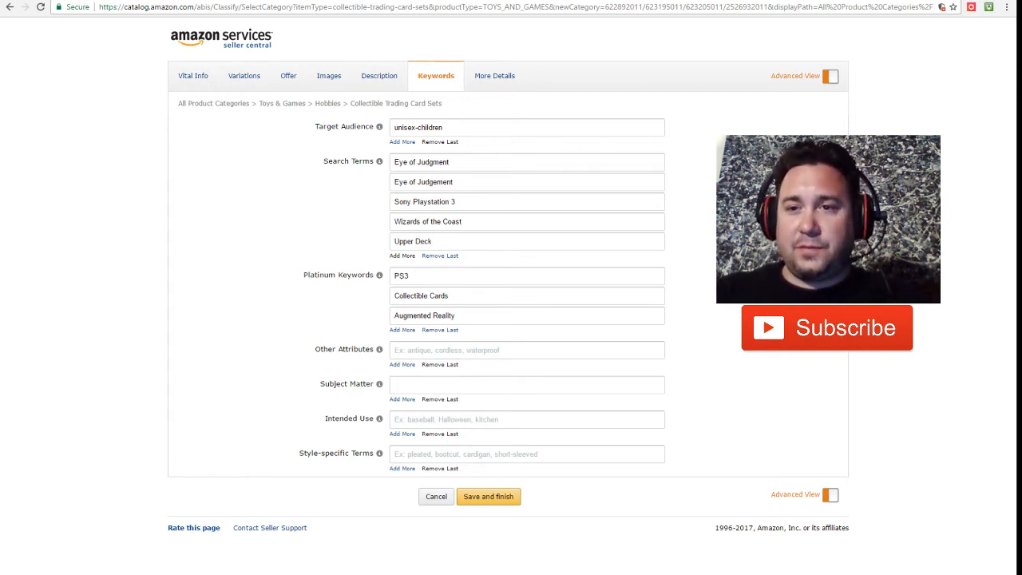
{"action": "left_click", "coordinate": [977, 275]}
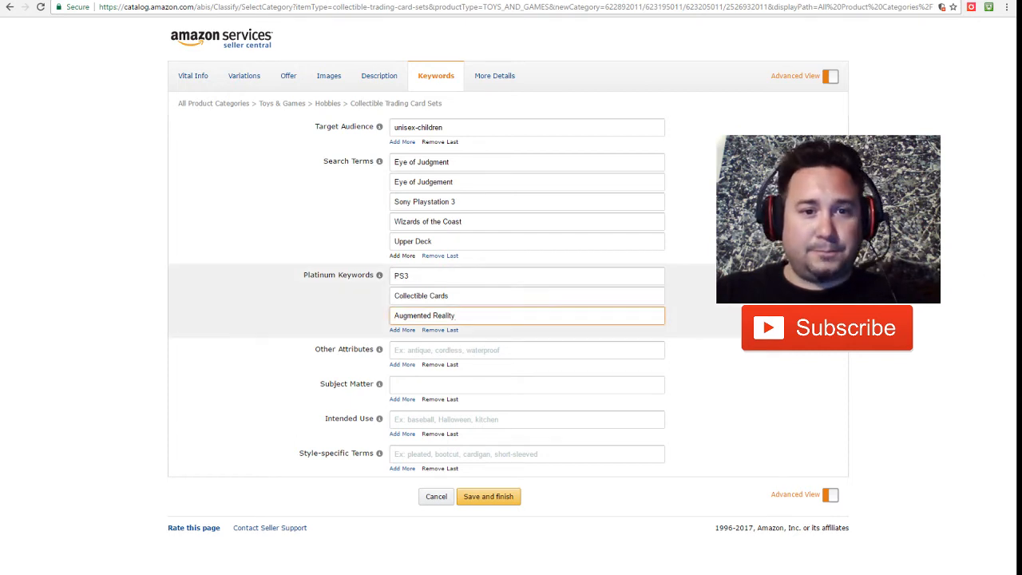
{"action": "left_click", "coordinate": [404, 330]}
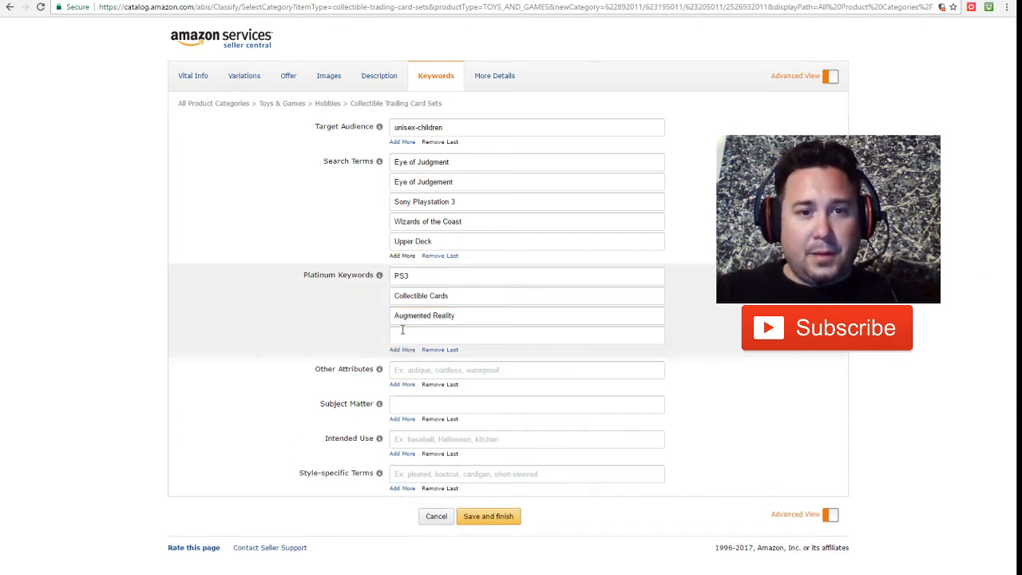
{"action": "left_click", "coordinate": [420, 336]}
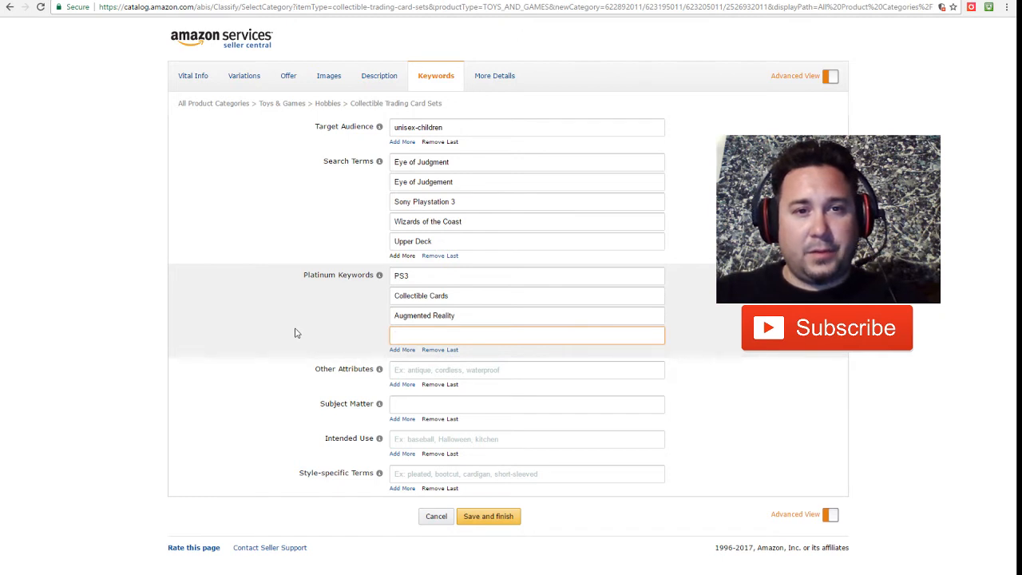
{"action": "type", "text": "S"}
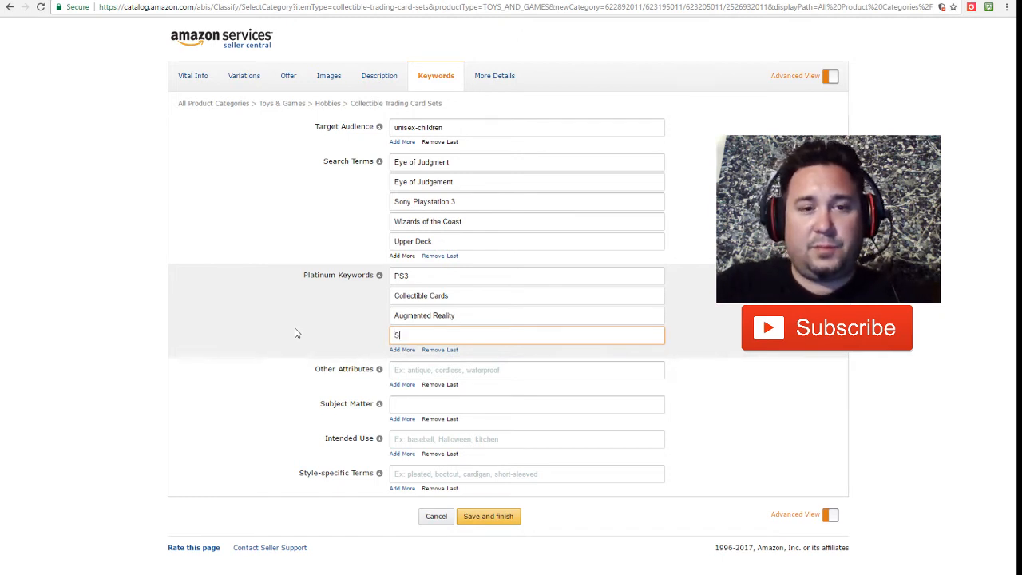
{"action": "type", "text": "OE"}
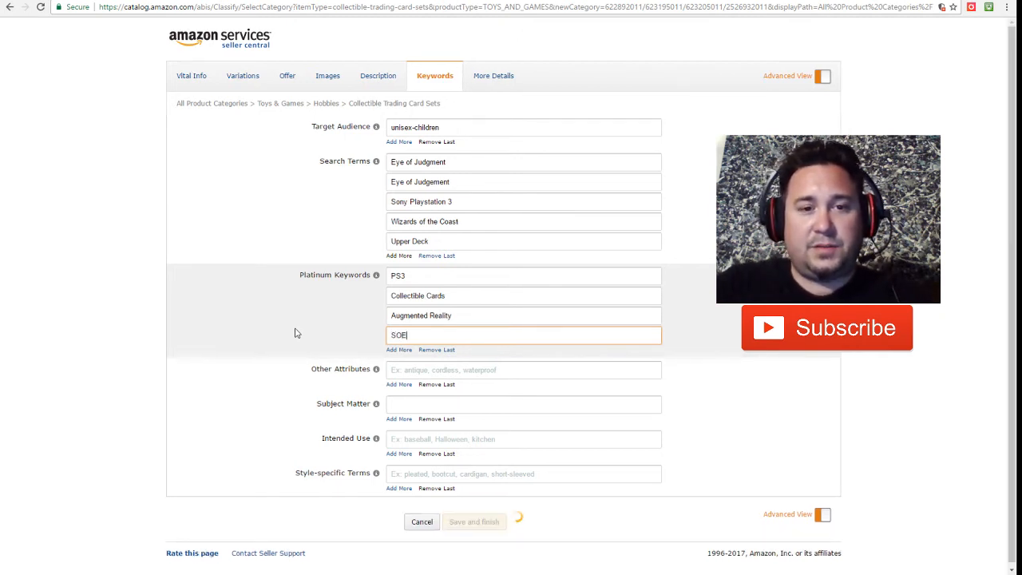
Step: Add "Trading Card Game" as the fifth platinum keyword of the listing
{"action": "left_click", "coordinate": [391, 349]}
{"action": "left_click", "coordinate": [417, 355]}
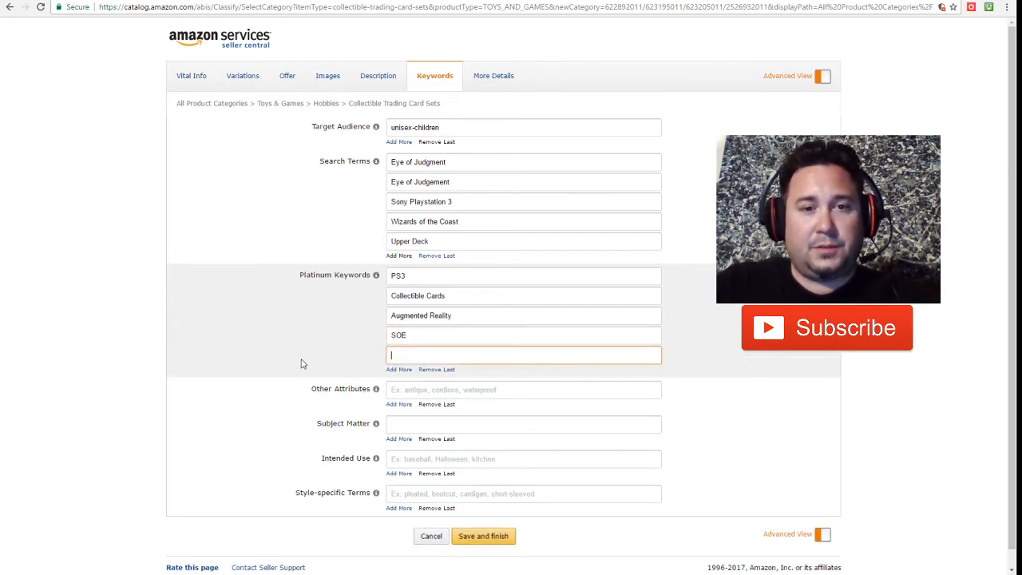
{"action": "type", "text": "Trad"}
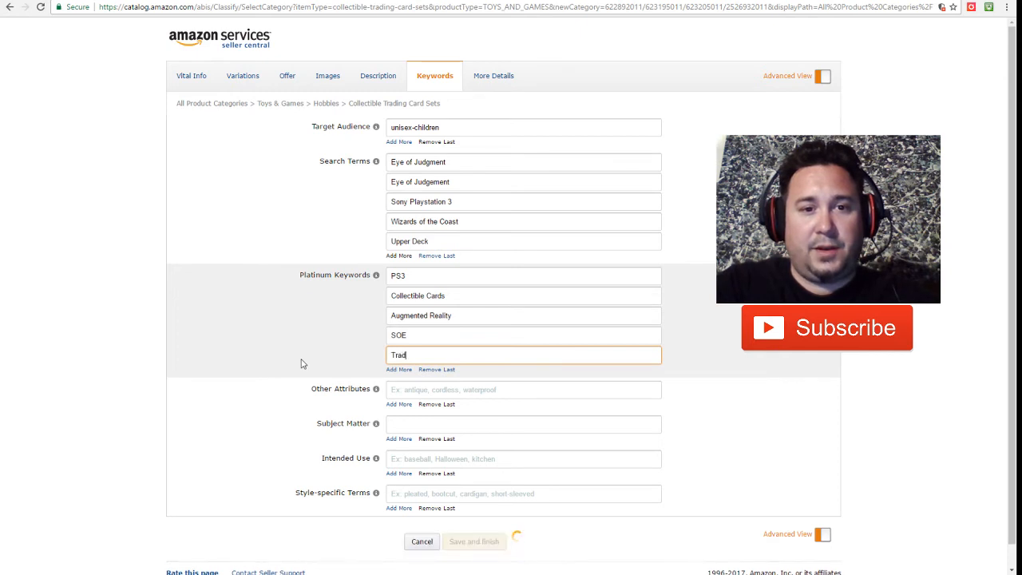
{"action": "type", "text": "ing Card Game"}
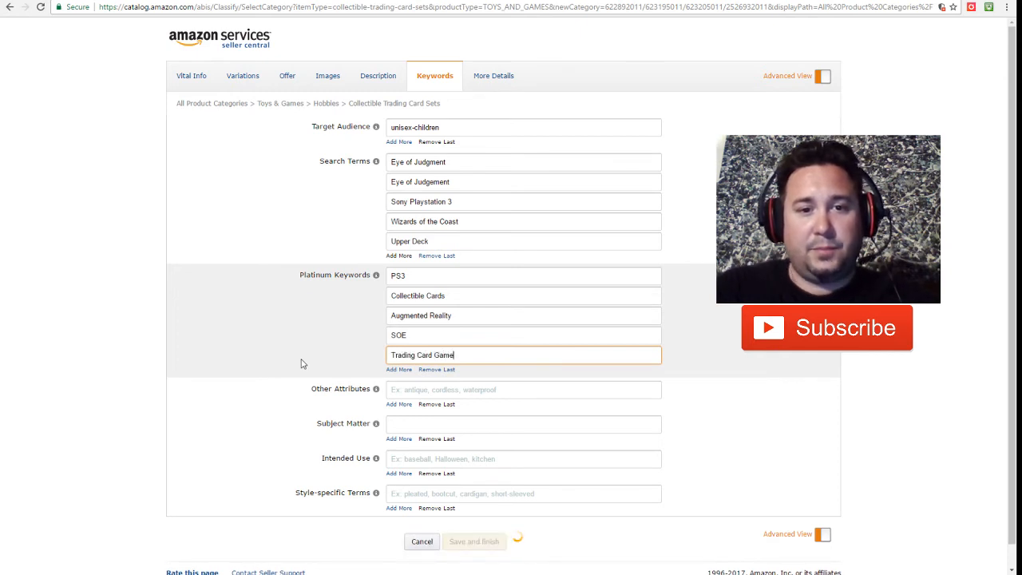
{"action": "left_click", "coordinate": [290, 332]}
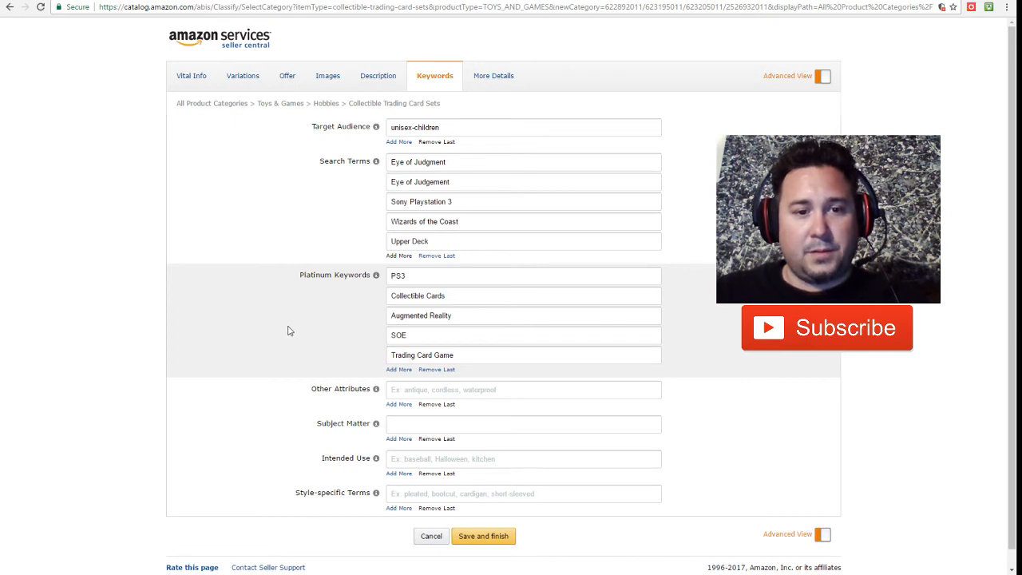
Step: Review the optional fields in the listing's More Details section, such as dimensions, weight, assembly and age recommendations
{"action": "left_click", "coordinate": [495, 79]}
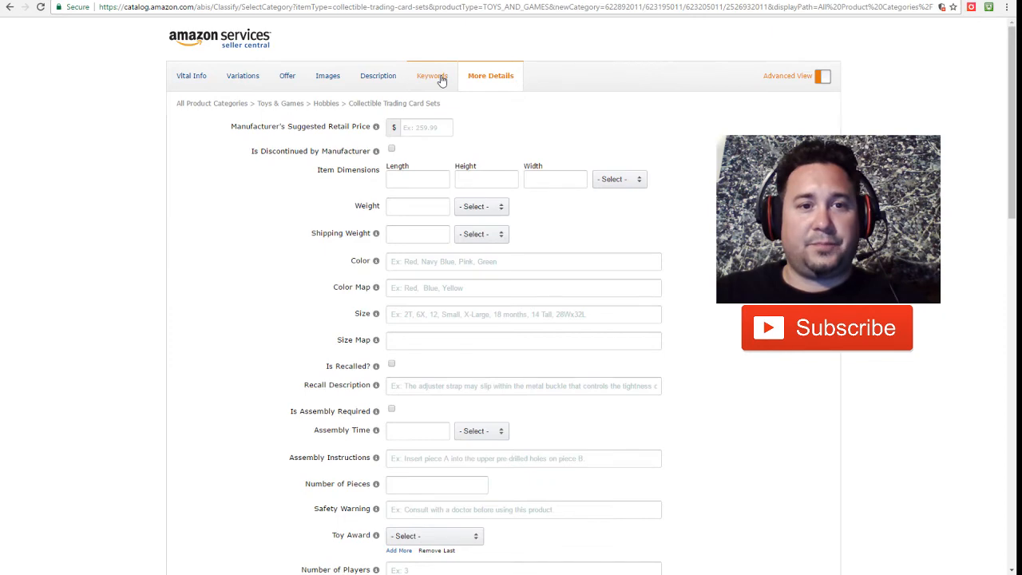
{"action": "scroll", "coordinate": [339, 235], "scroll_direction": "down", "scroll_amount": 2}
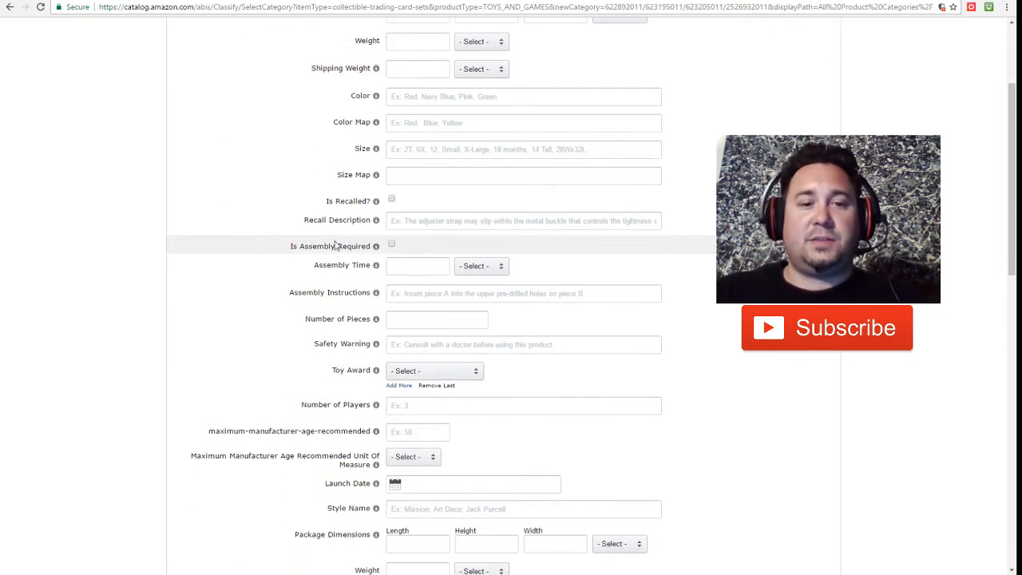
{"action": "scroll", "coordinate": [277, 255], "scroll_direction": "down", "scroll_amount": 3}
{"action": "scroll", "coordinate": [251, 324], "scroll_direction": "up", "scroll_amount": 4}
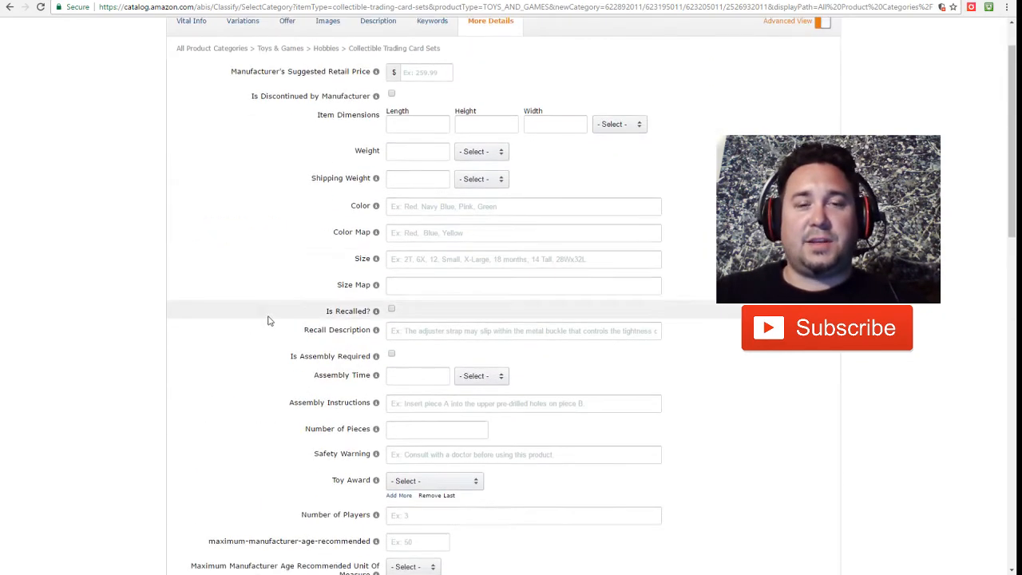
{"action": "scroll", "coordinate": [268, 321], "scroll_direction": "up", "scroll_amount": 1}
Step: Return to the listing's keywords section, then save and finish the listing
{"action": "left_click", "coordinate": [435, 76]}
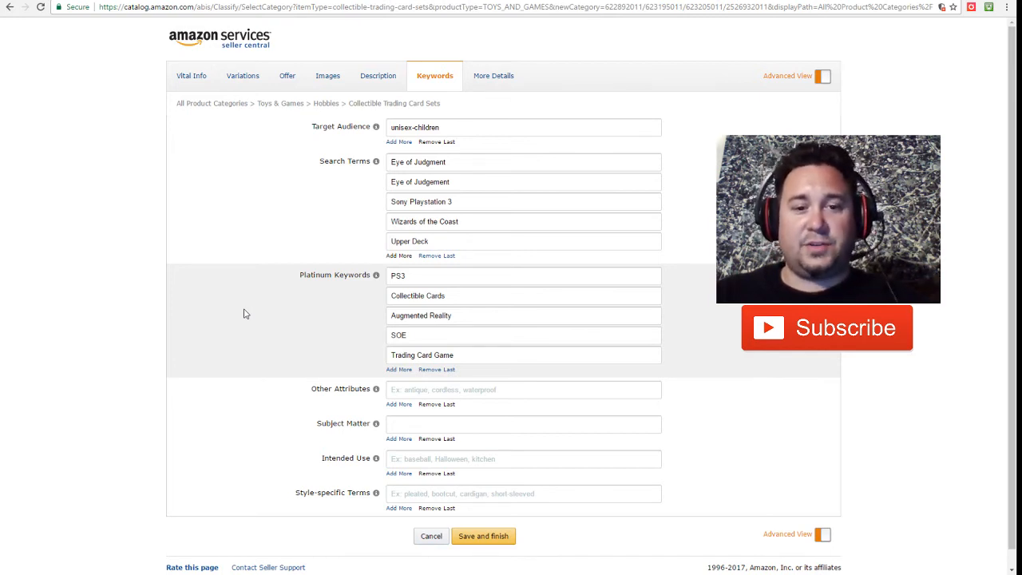
{"action": "scroll", "coordinate": [243, 313], "scroll_direction": "down", "scroll_amount": 1}
{"action": "left_click", "coordinate": [482, 523]}
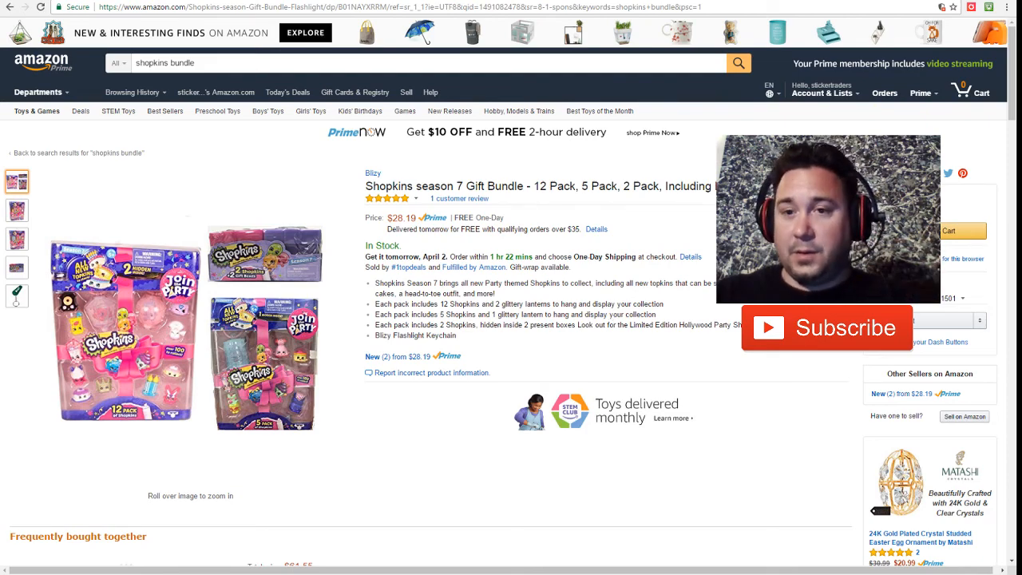
Step: Copy the ASIN from the product information of the Shopkins season 7 Gift Bundle page
{"action": "scroll", "coordinate": [483, 261], "scroll_direction": "down", "scroll_amount": 3}
{"action": "scroll", "coordinate": [425, 278], "scroll_direction": "down", "scroll_amount": 7}
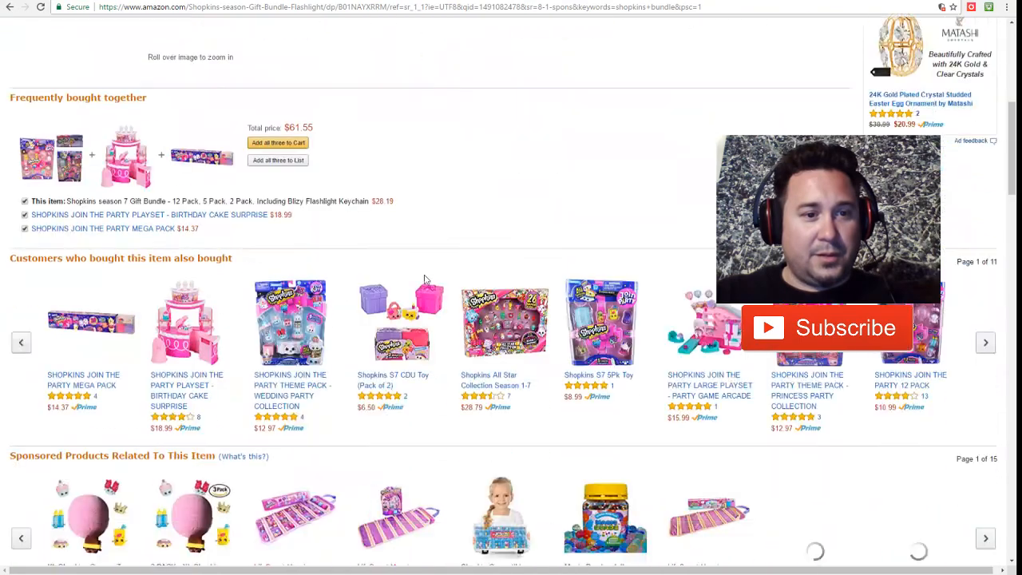
{"action": "scroll", "coordinate": [417, 276], "scroll_direction": "down", "scroll_amount": 3}
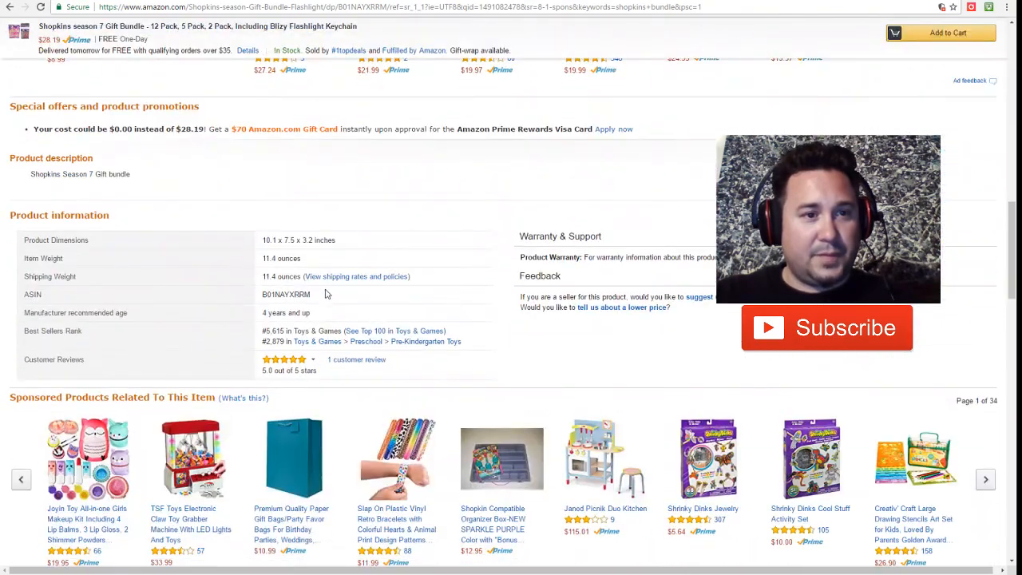
{"action": "left_click_drag", "start_coordinate": [324, 296], "coordinate": [264, 293]}
{"action": "key", "text": "ctrl+c"}
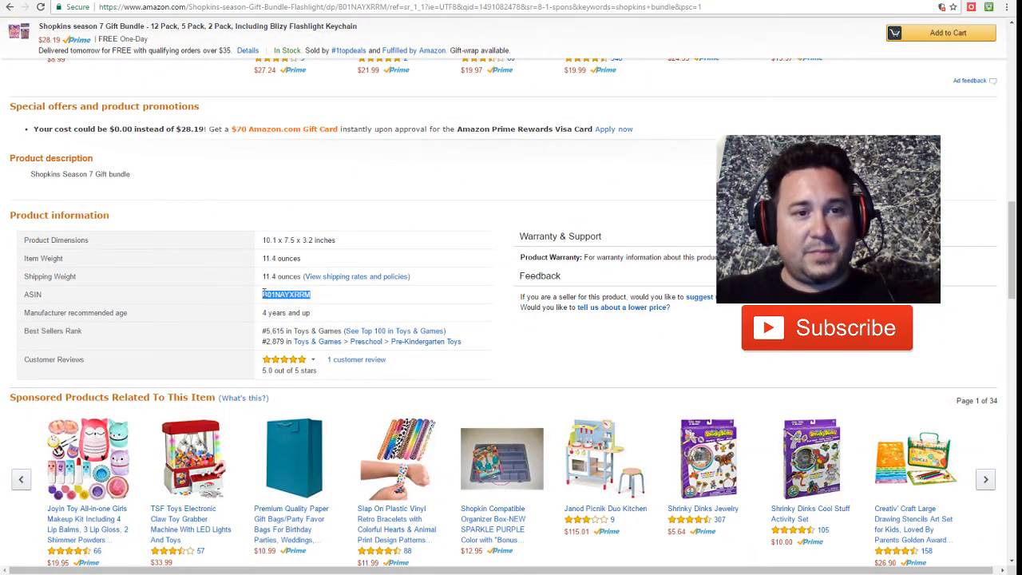
Step: Search the web for camelcamelcamel in a new browser tab and open the price tracker's site
{"action": "key", "text": "ctrl+t"}
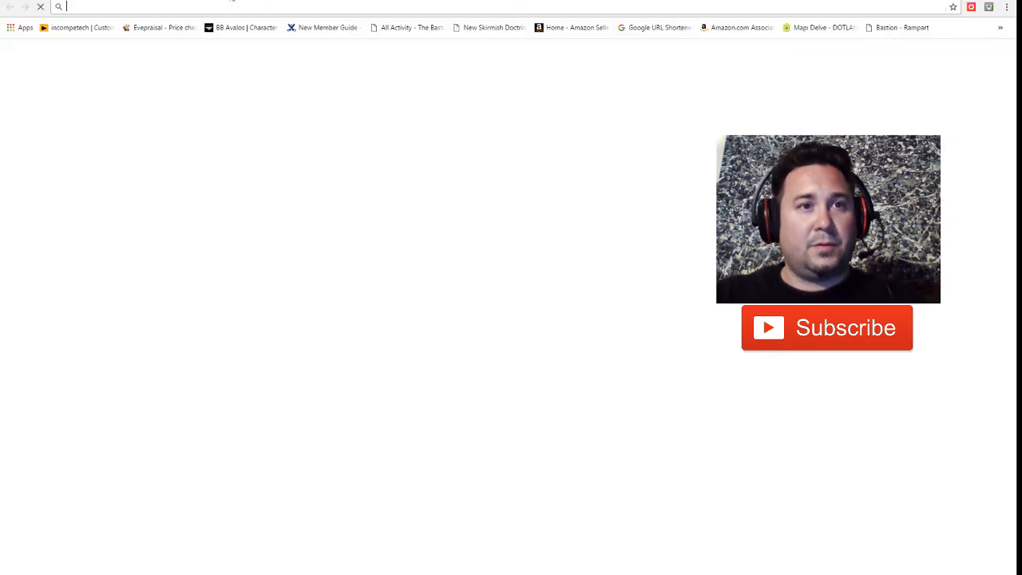
{"action": "type", "text": "cam"}
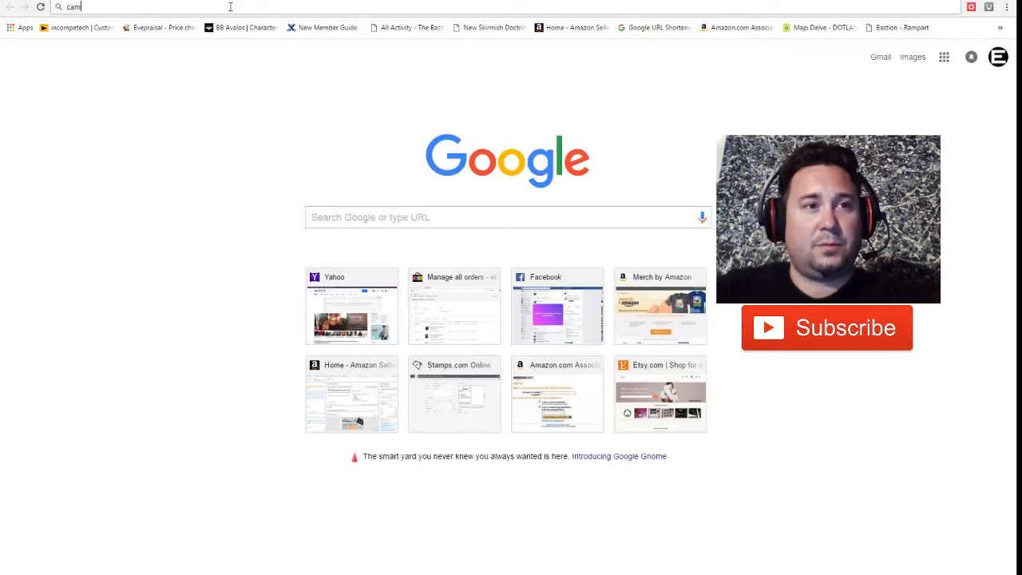
{"action": "type", "text": "el"}
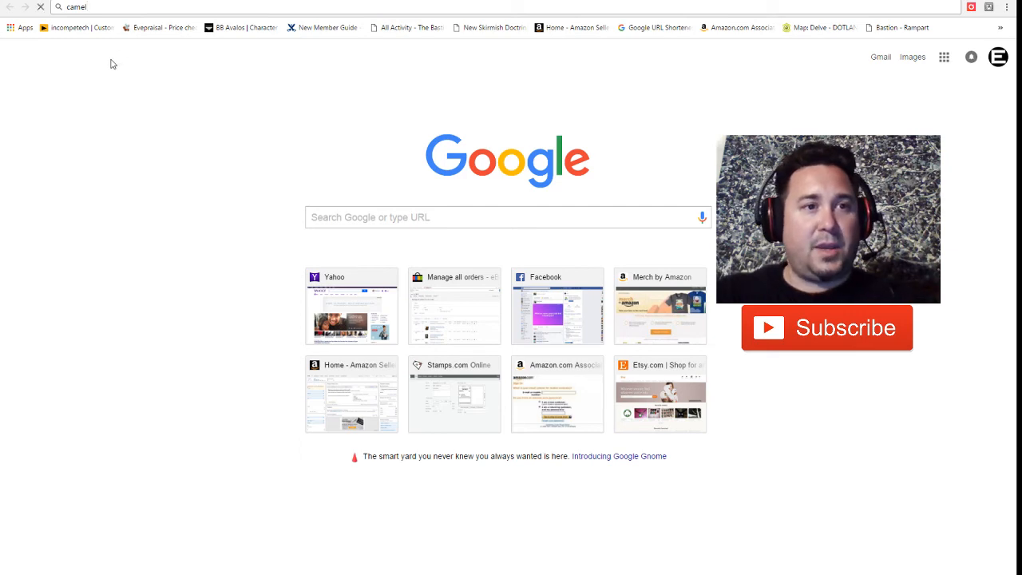
{"action": "key", "text": "Return"}
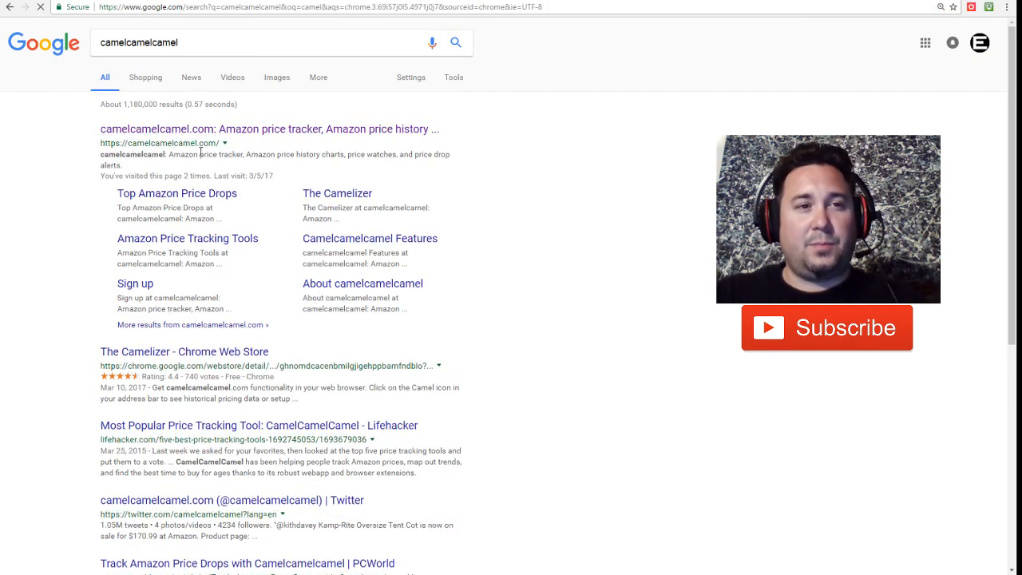
{"action": "left_click", "coordinate": [198, 130]}
Step: Look up the copied ASIN B01NAYXRRM on camelcamelcamel
{"action": "left_click", "coordinate": [457, 44]}
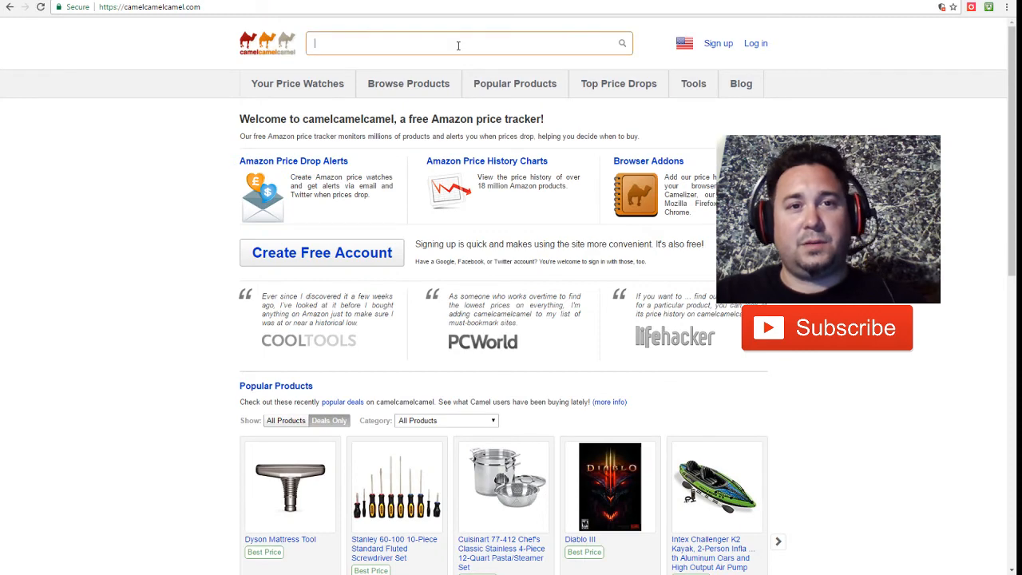
{"action": "key", "text": "ctrl+v"}
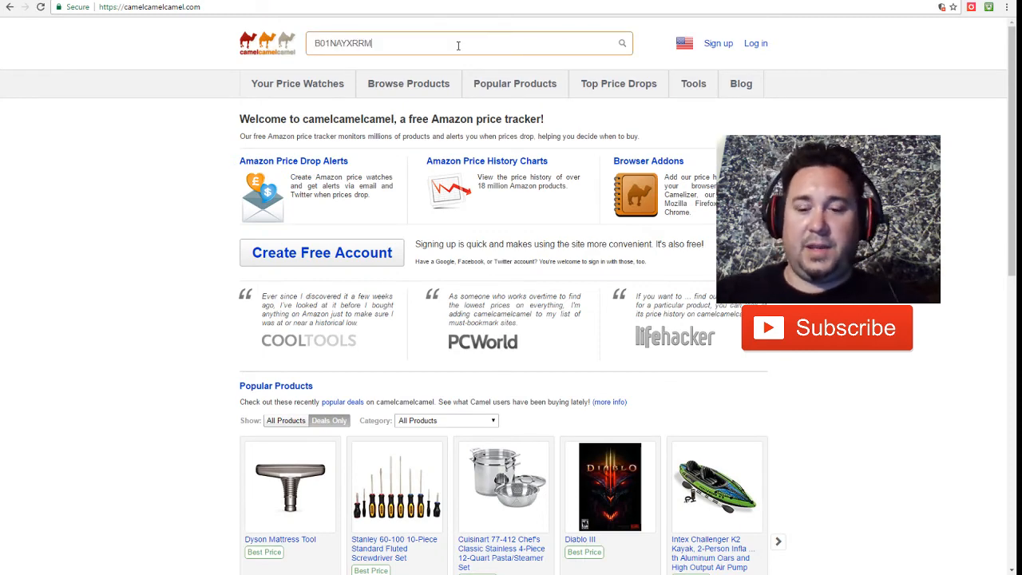
{"action": "key", "text": "Return"}
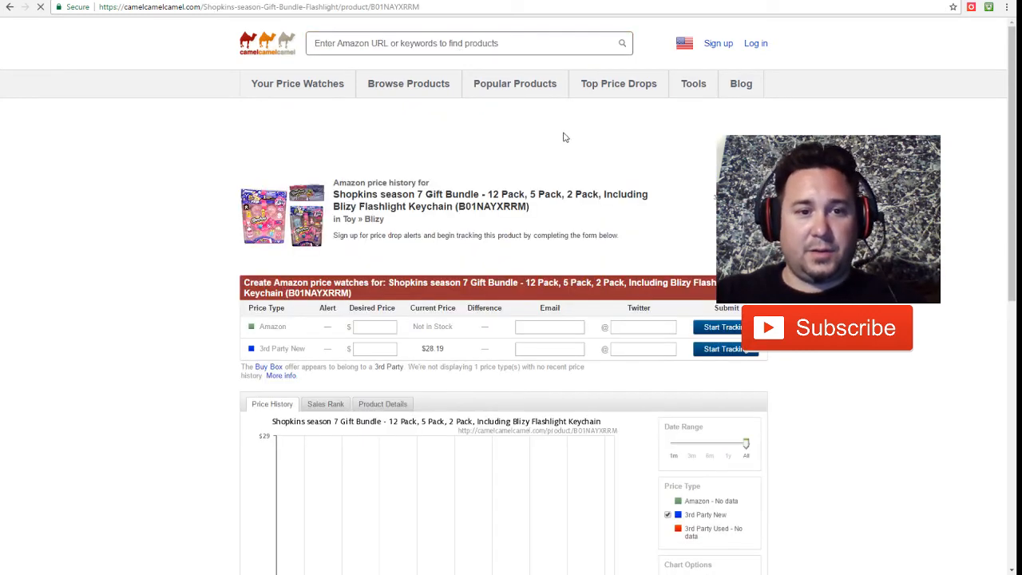
Step: Examine the Shopkins bundle's price history chart, its third-party new price table and the recent price changes
{"action": "scroll", "coordinate": [539, 138], "scroll_direction": "down", "scroll_amount": 2}
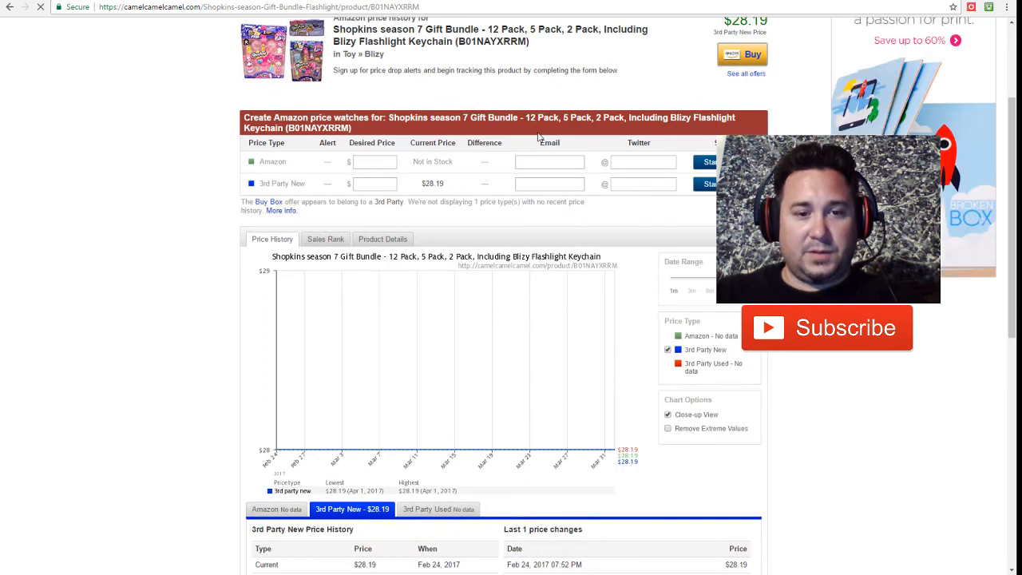
{"action": "scroll", "coordinate": [539, 137], "scroll_direction": "down", "scroll_amount": 2}
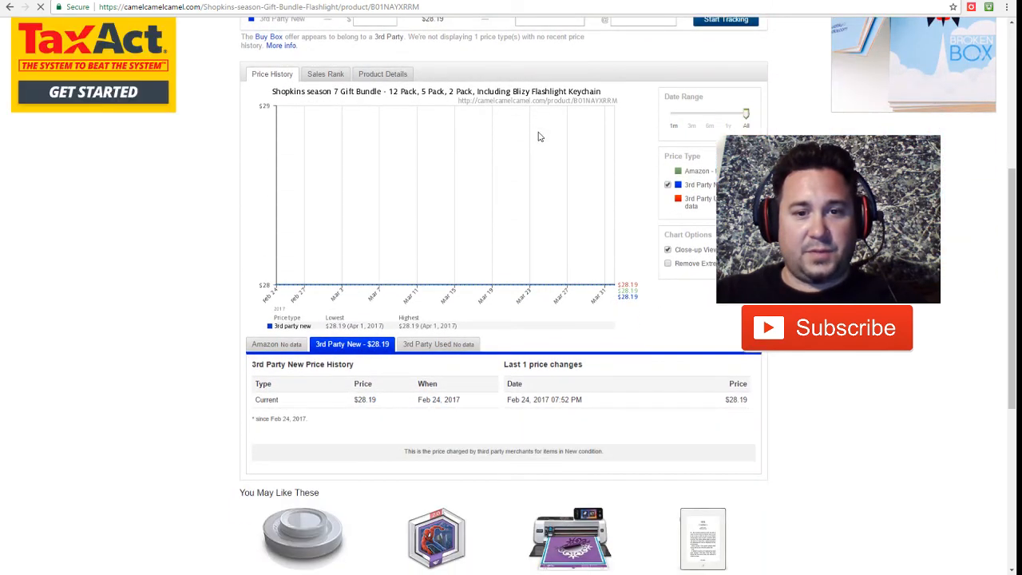
{"action": "scroll", "coordinate": [539, 137], "scroll_direction": "up", "scroll_amount": 1}
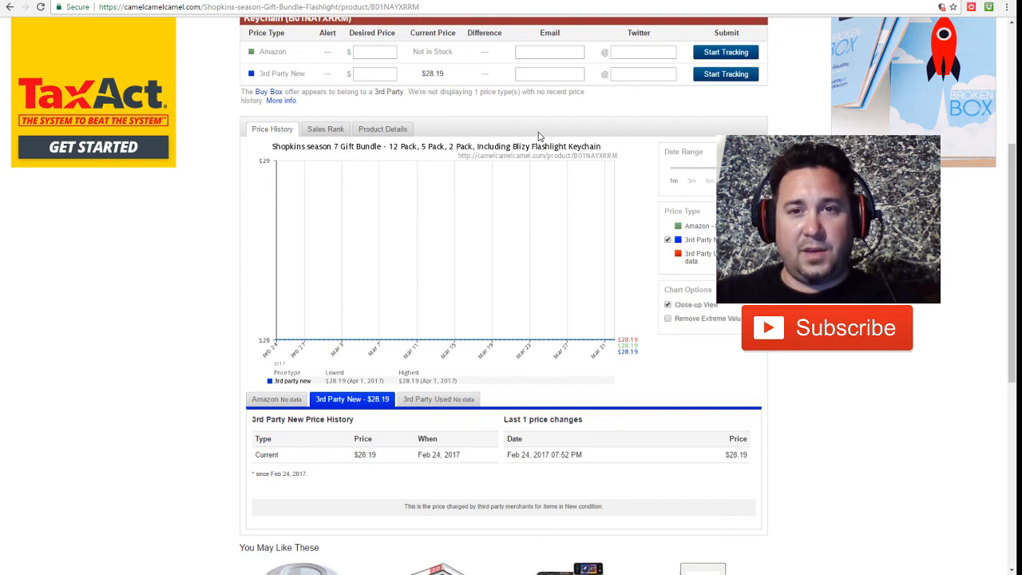
{"action": "scroll", "coordinate": [582, 200], "scroll_direction": "up", "scroll_amount": 1}
{"action": "scroll", "coordinate": [697, 244], "scroll_direction": "down", "scroll_amount": 1}
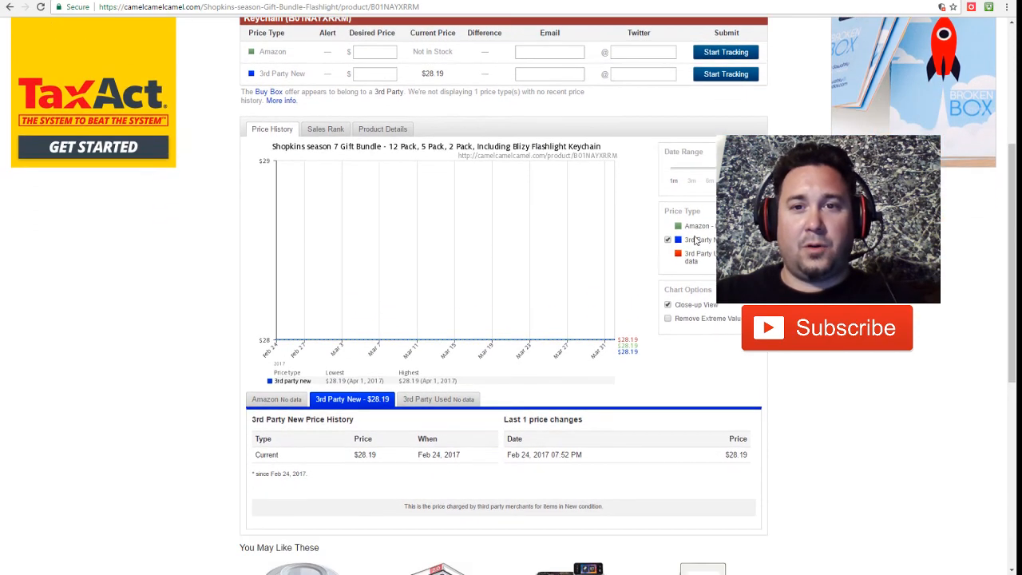
{"action": "scroll", "coordinate": [698, 241], "scroll_direction": "up", "scroll_amount": 5}
{"action": "scroll", "coordinate": [687, 347], "scroll_direction": "down", "scroll_amount": 3}
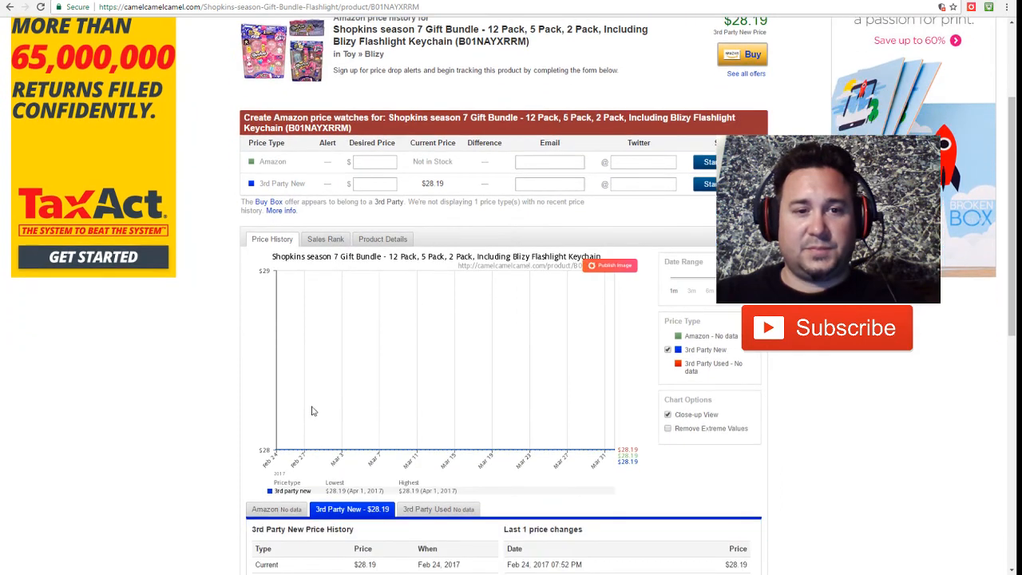
{"action": "scroll", "coordinate": [504, 322], "scroll_direction": "up", "scroll_amount": 3}
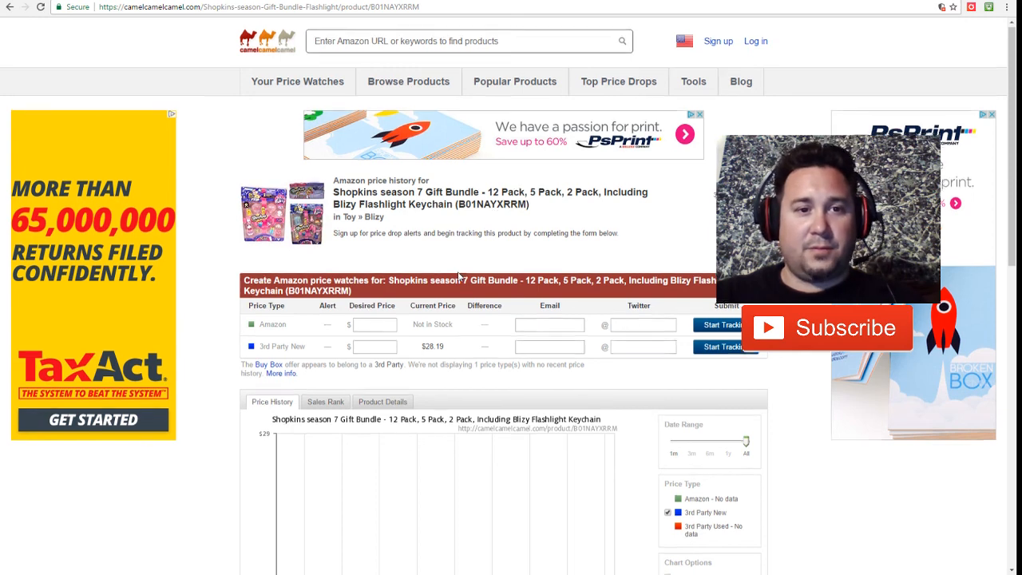
{"action": "scroll", "coordinate": [460, 277], "scroll_direction": "down", "scroll_amount": 3}
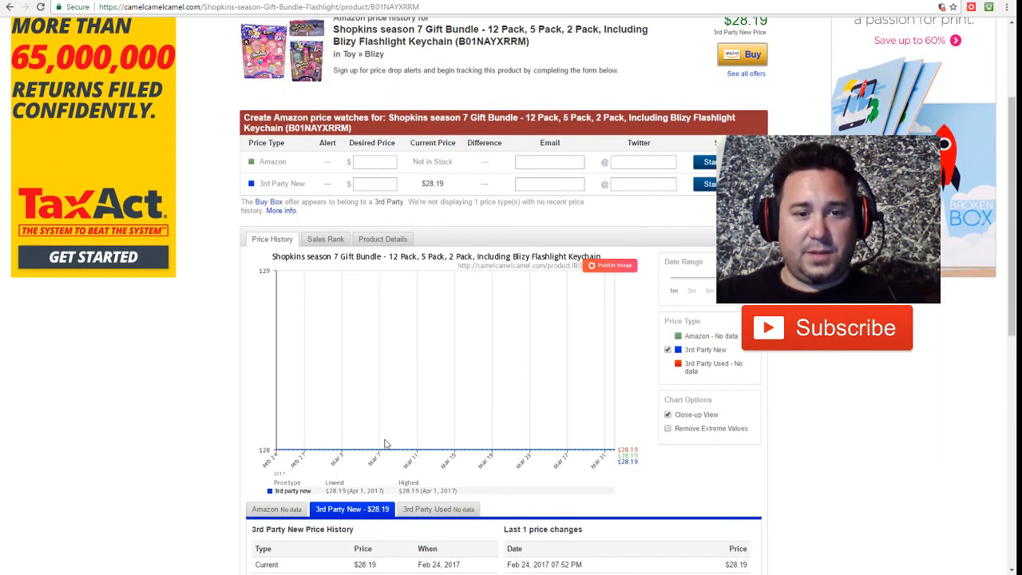
{"action": "scroll", "coordinate": [387, 445], "scroll_direction": "down", "scroll_amount": 2}
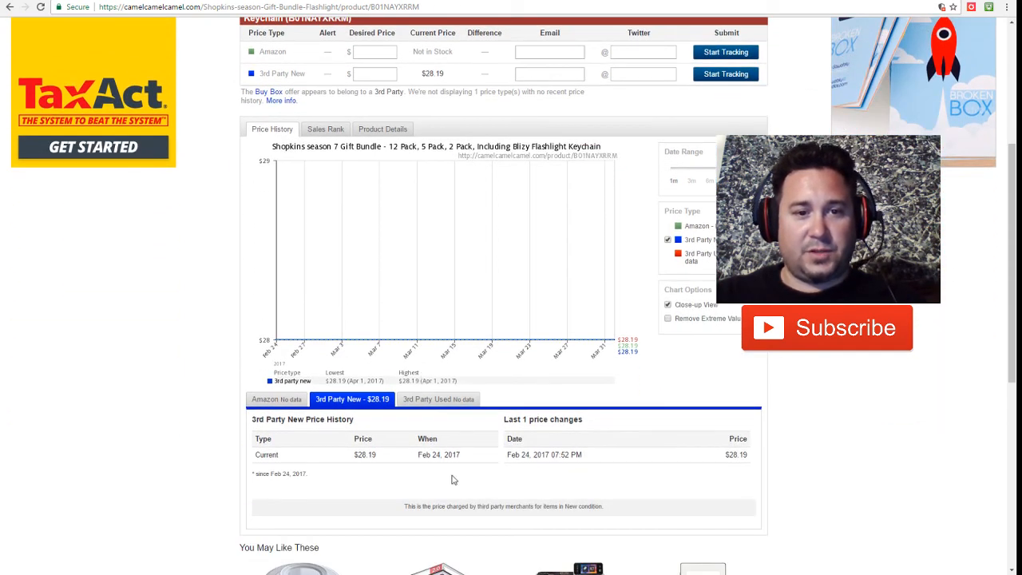
{"action": "scroll", "coordinate": [489, 399], "scroll_direction": "up", "scroll_amount": 5}
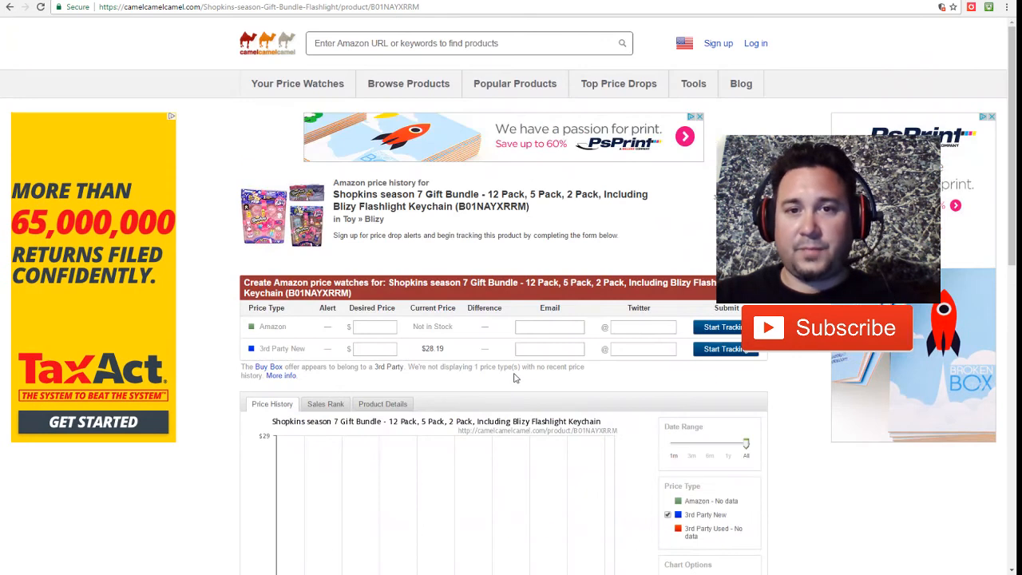